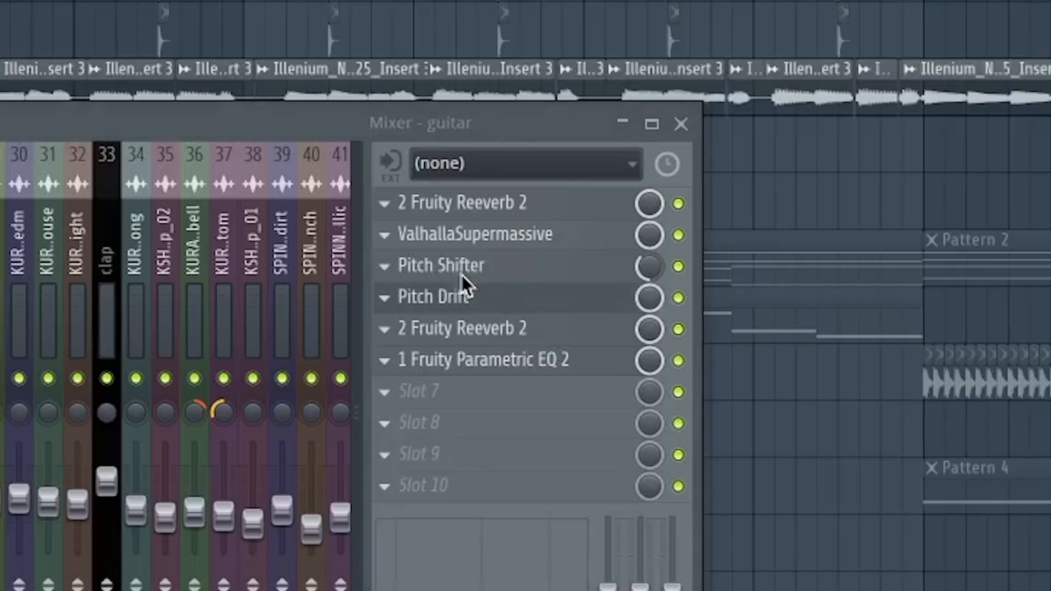
- Inspect the Pitch Drift, second Fruity Reeverb 2 and Fruity Parametric EQ 2 effects on the guitar mixer track, and close their windows
left_click(466, 293)
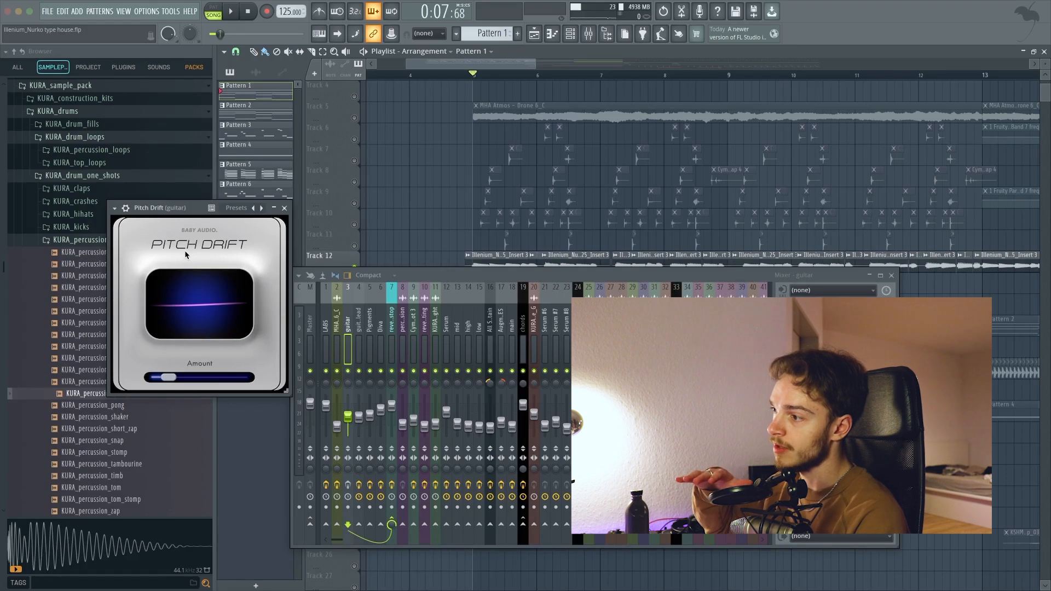
left_click(810, 352)
left_click(820, 364)
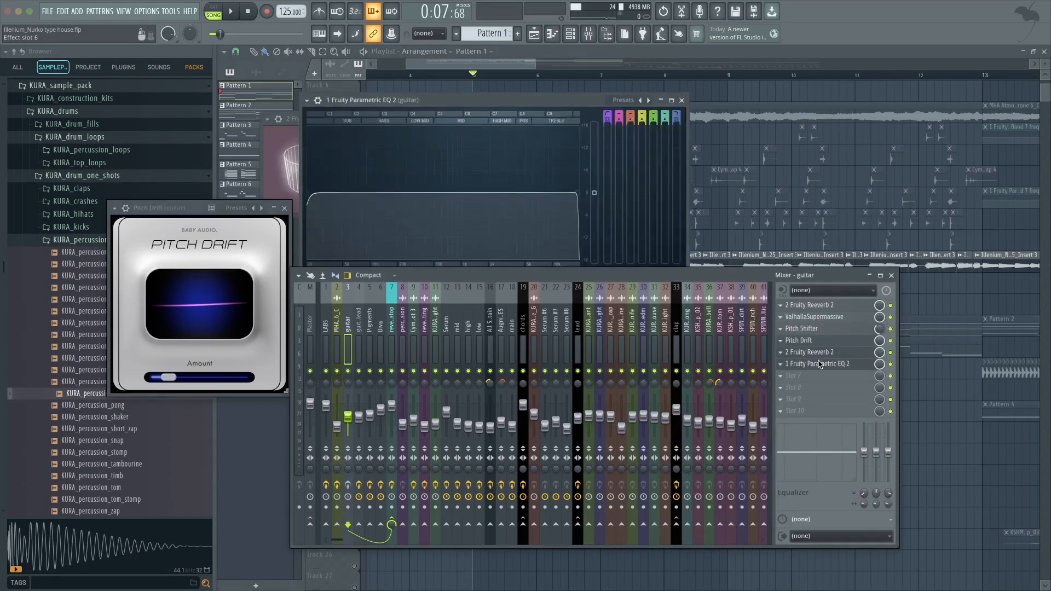
left_click_drag(433, 100, 445, 78)
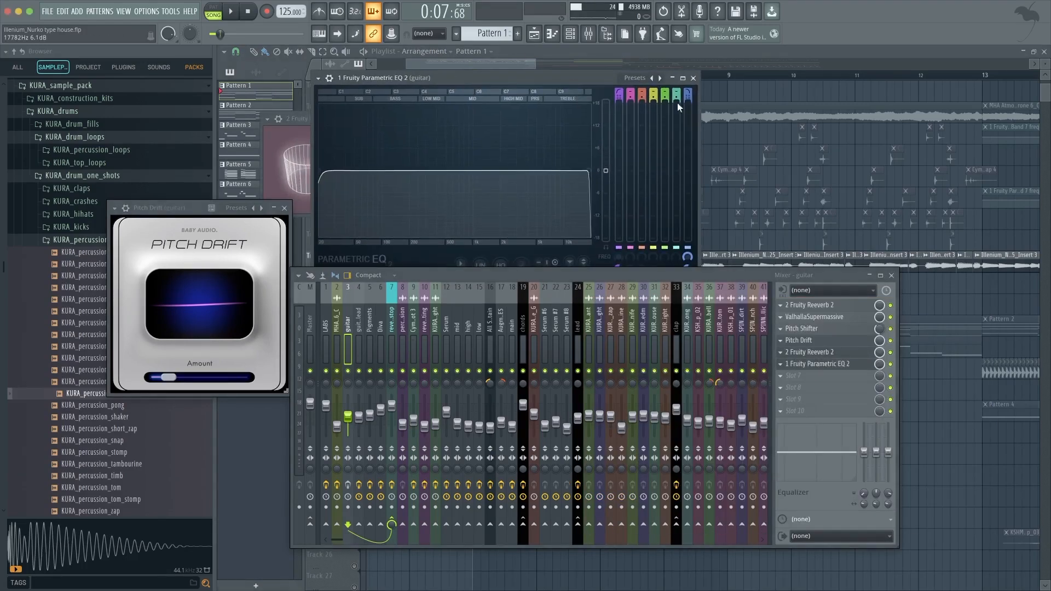
left_click(693, 78)
left_click(553, 119)
left_click(284, 208)
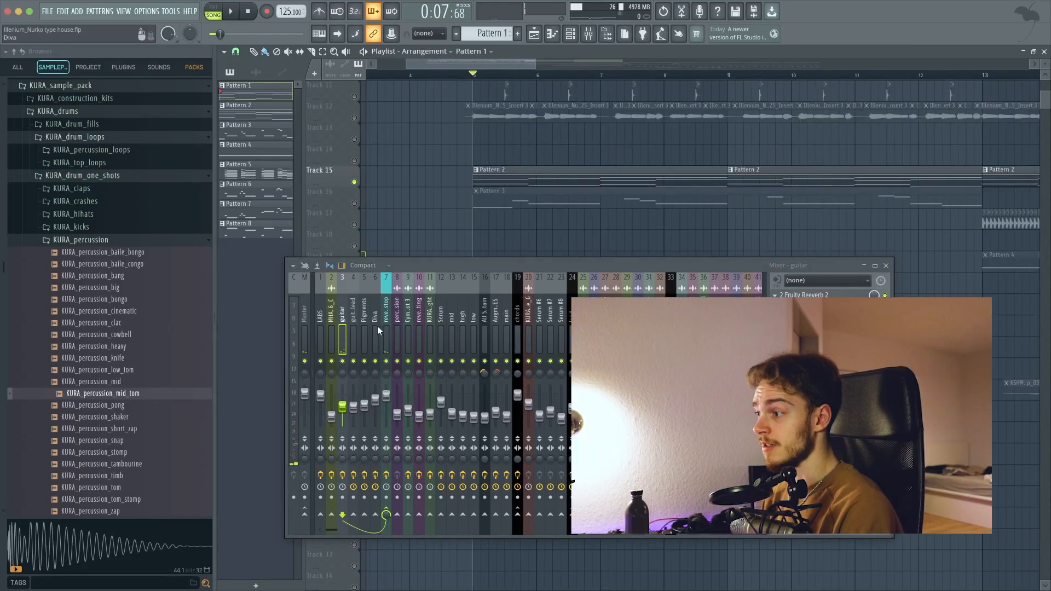
- Audition the Pigments mixer track and hide the mixer
left_click(360, 338)
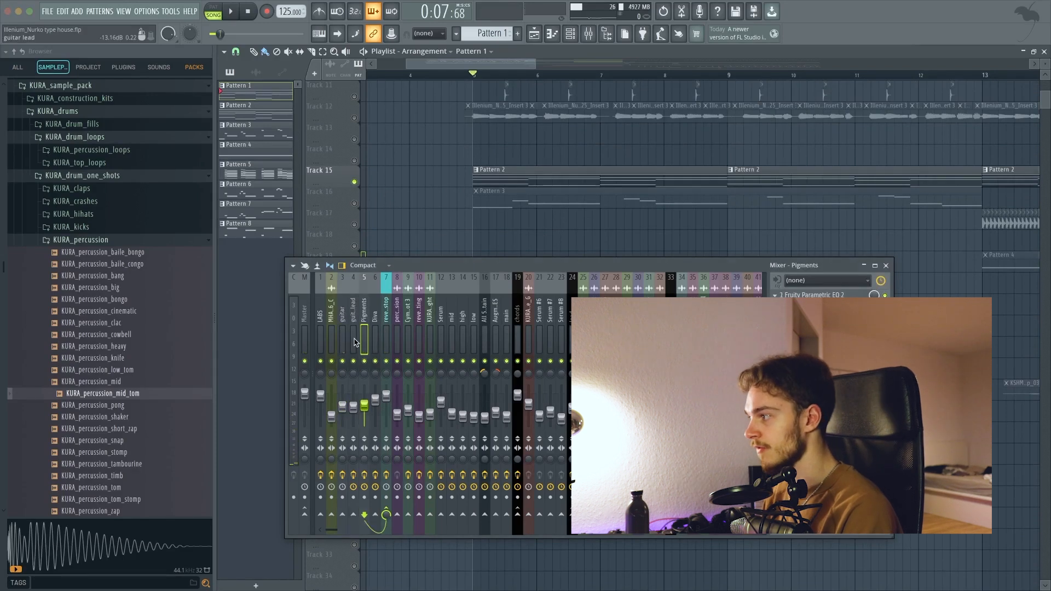
key("space")
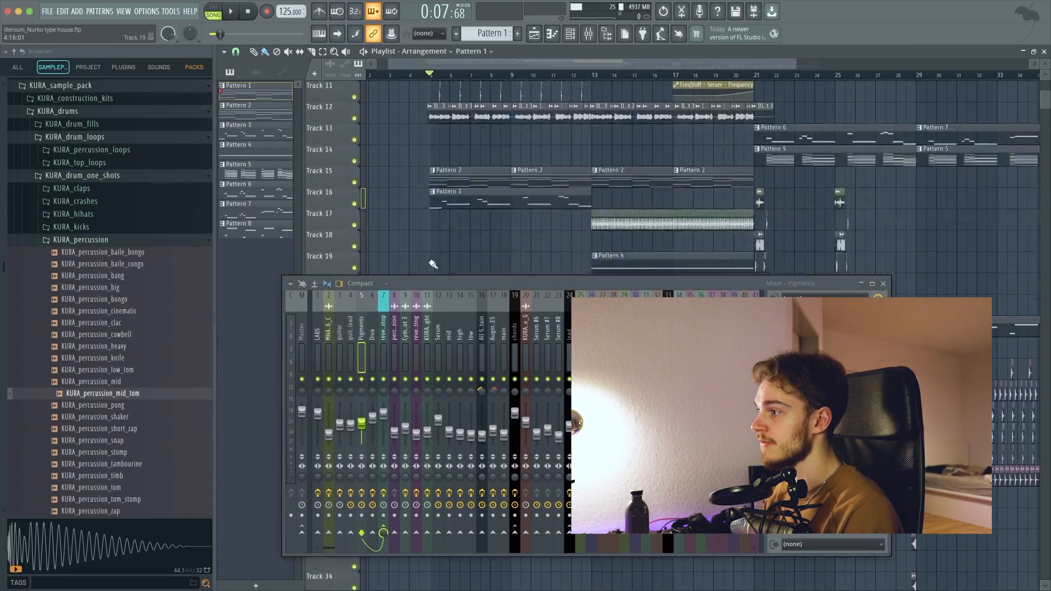
key("F9")
- Solo Tracks 1, 5, 12 and 15, play them from bar 5, and reactivate all playlist tracks
scroll(405, 208, "up", 5)
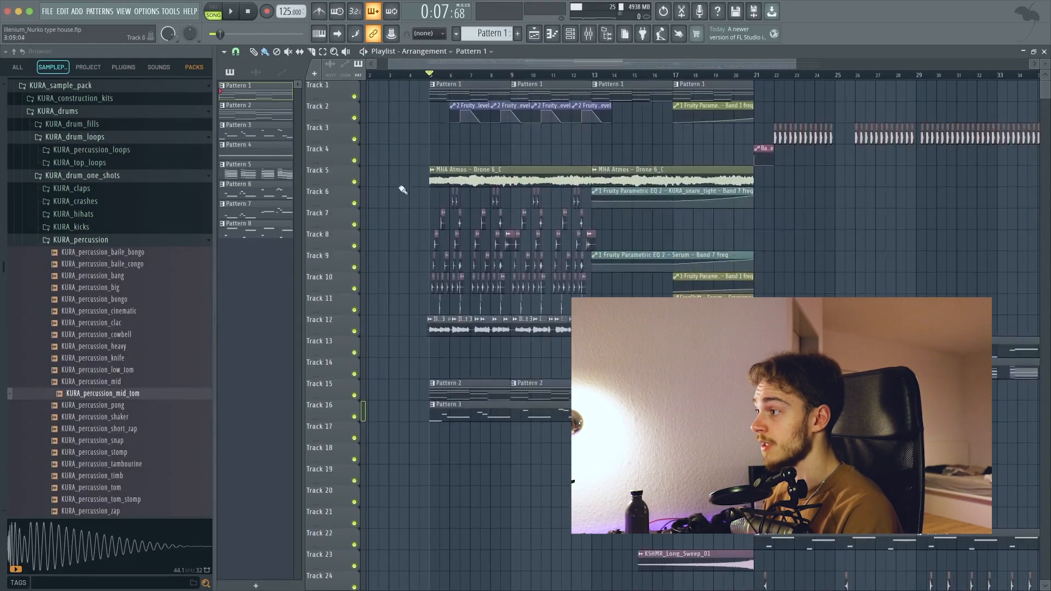
right_click(355, 97)
left_click(354, 182)
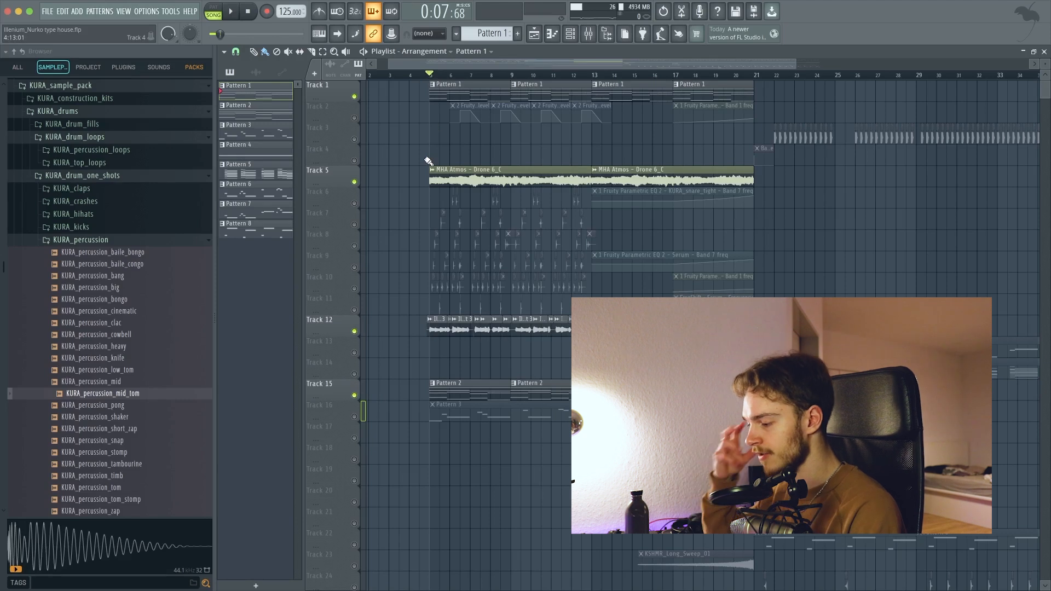
key("space")
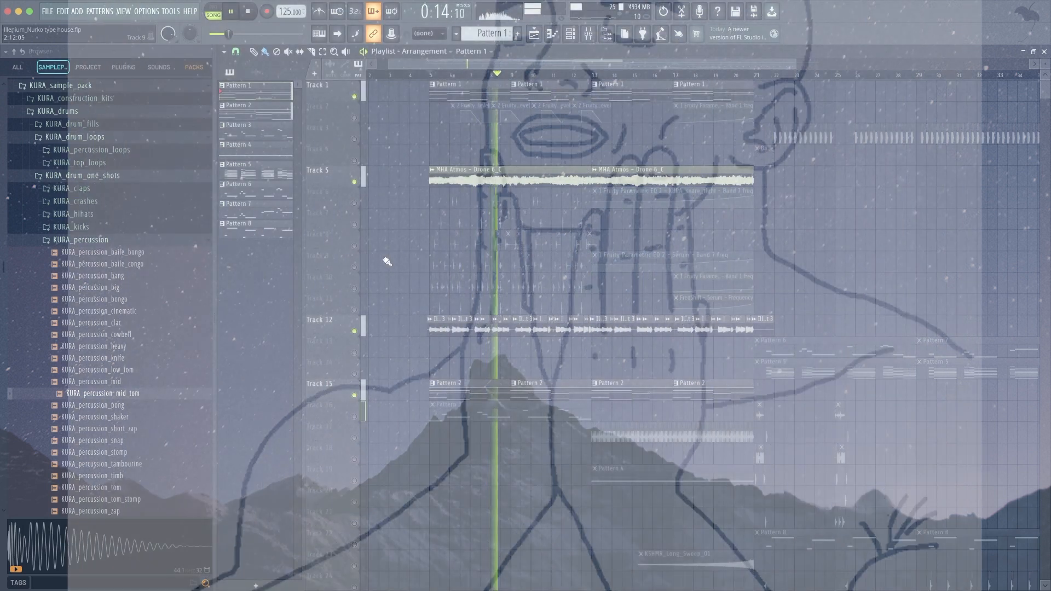
key("space")
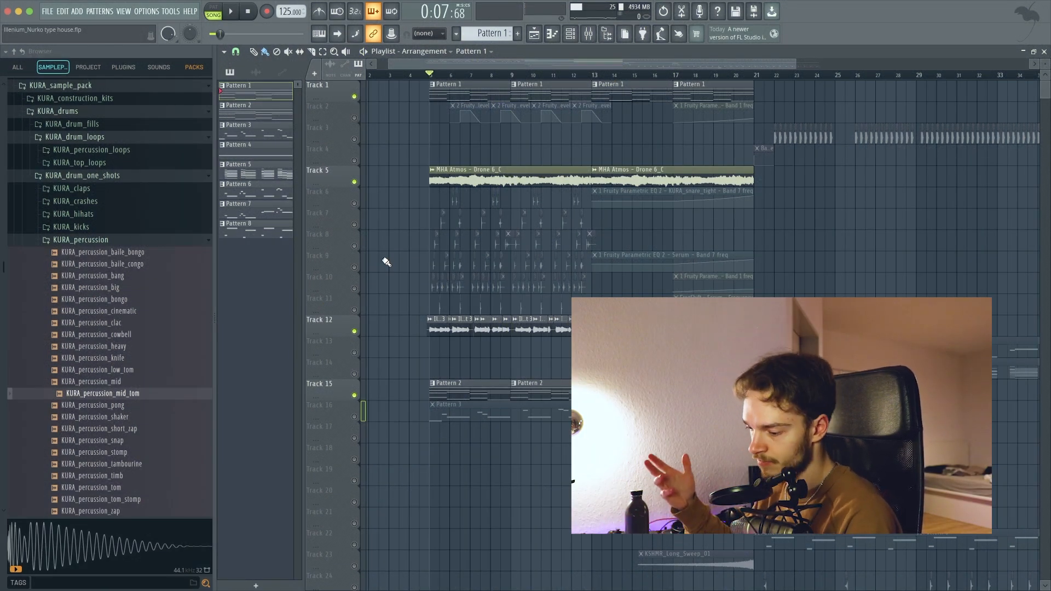
scroll(387, 262, "up", 3)
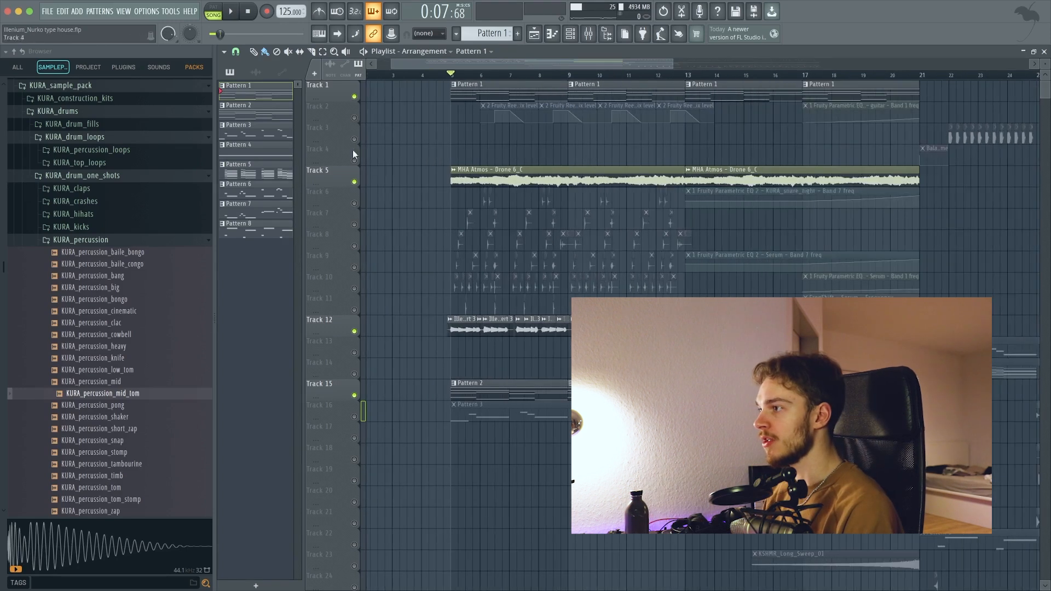
right_click(357, 119)
- Solo Track 11 in the playlist and play bars 5 to 13
scroll(490, 169, "down", 2)
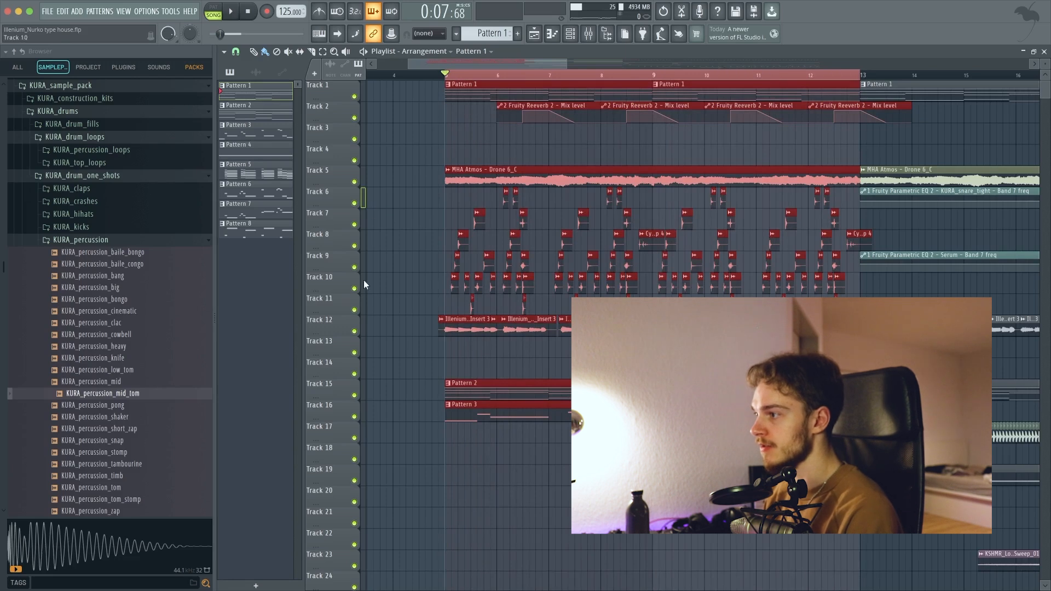
right_click(354, 310)
key("space")
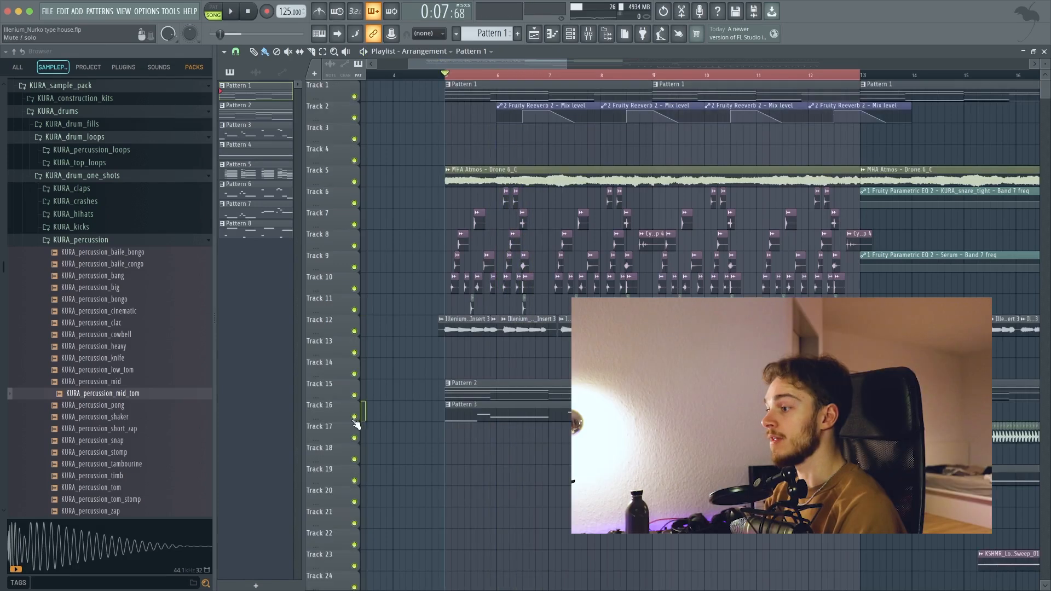
- Solo Track 16, play its Pattern 3 clip from bar 5, and reactivate all tracks
right_click(354, 417)
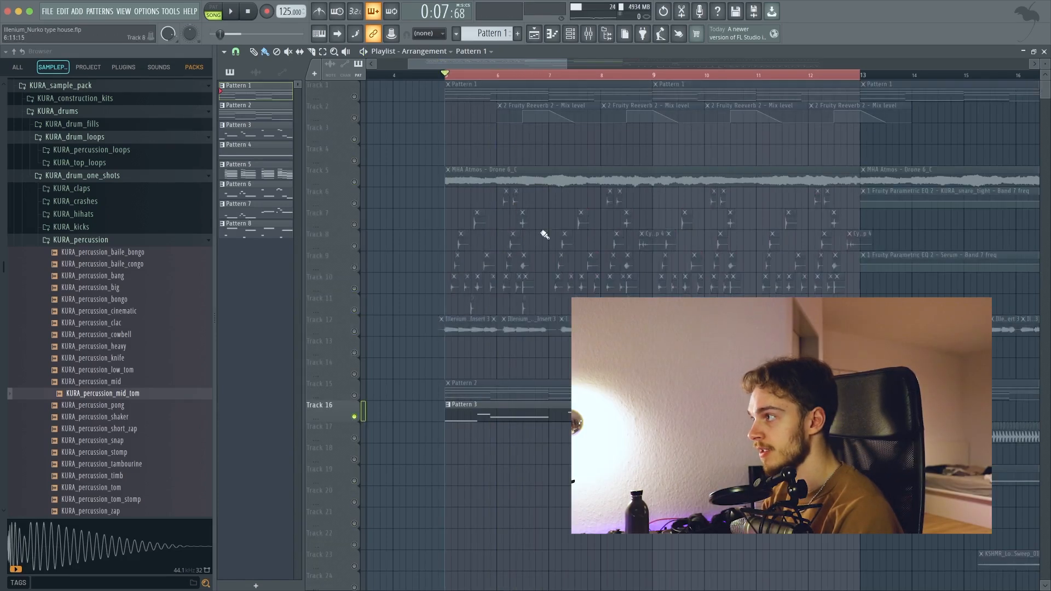
left_click(574, 38)
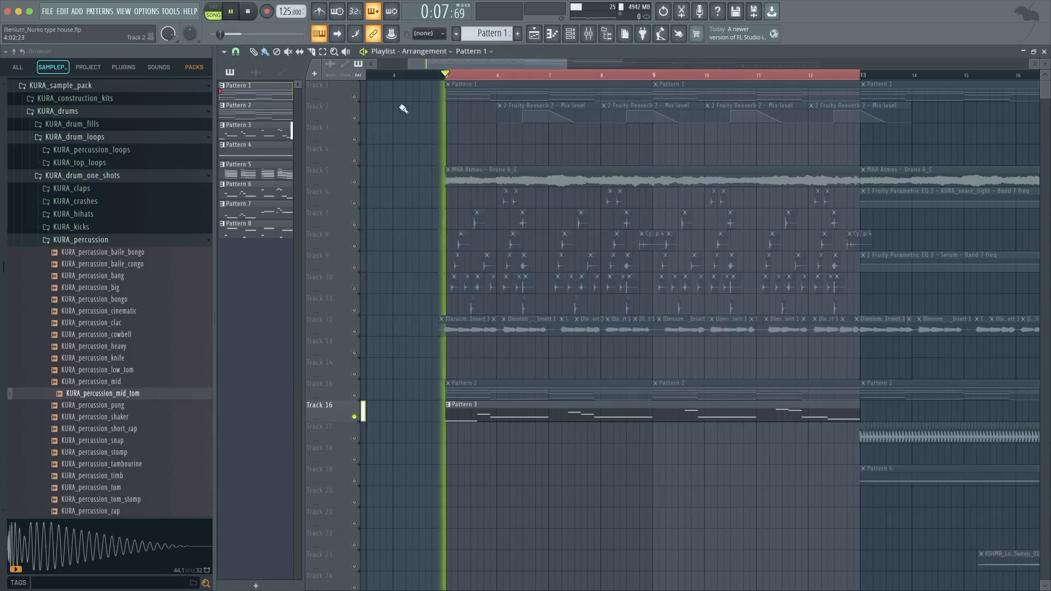
left_click(318, 37)
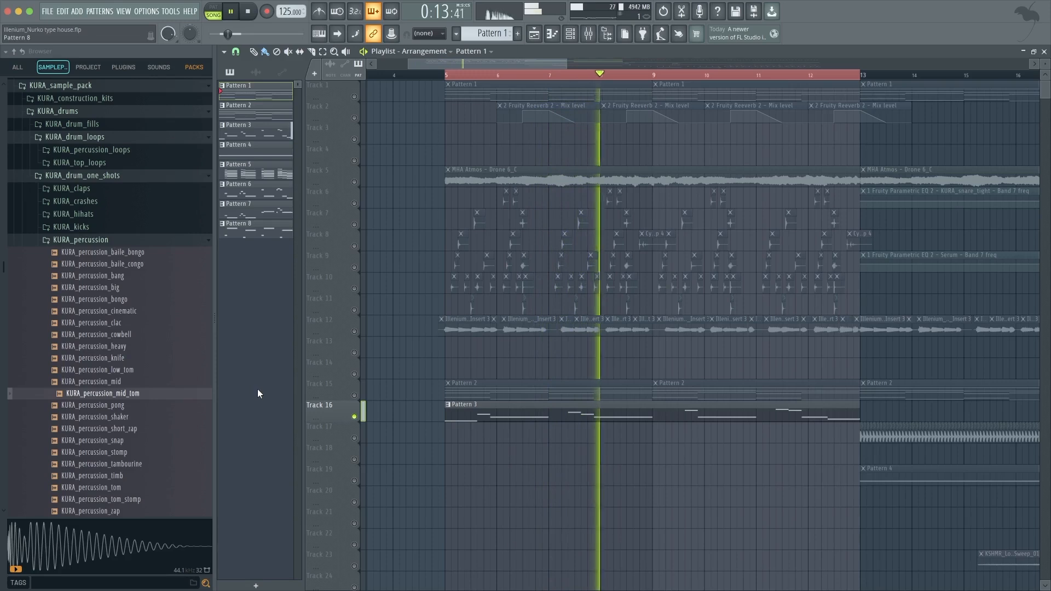
key("space")
right_click(356, 417)
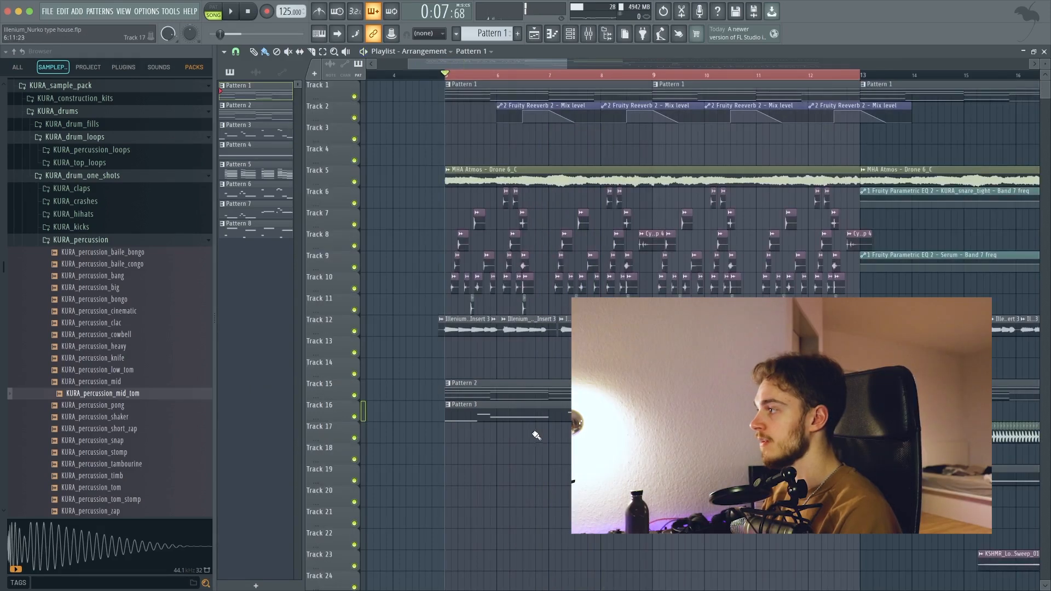
- Play the arrangement from bar 5 to 13 with all tracks active
scroll(528, 134, "down", 2)
key("space")
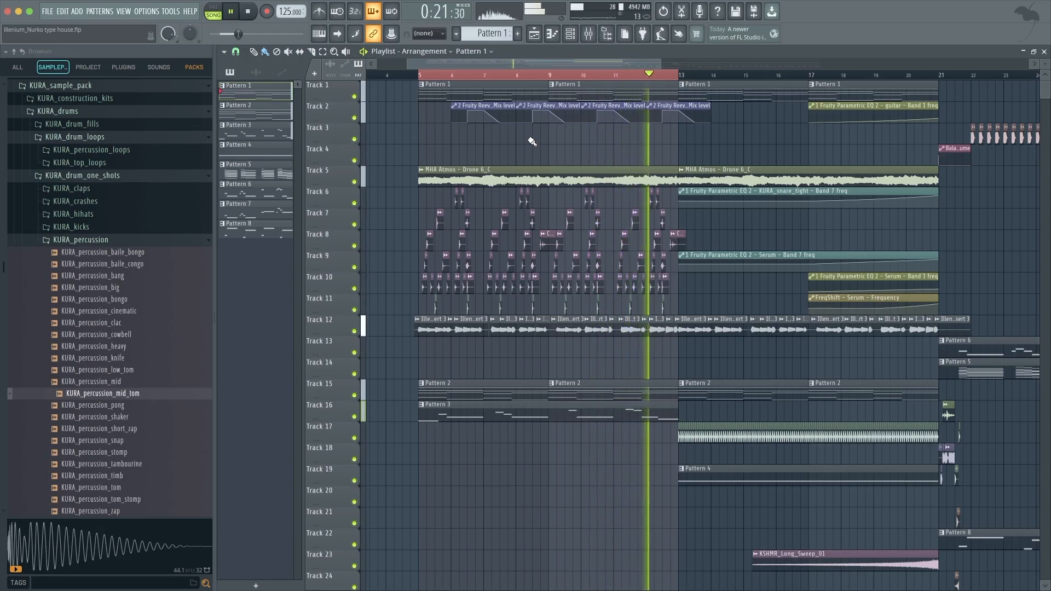
key("space")
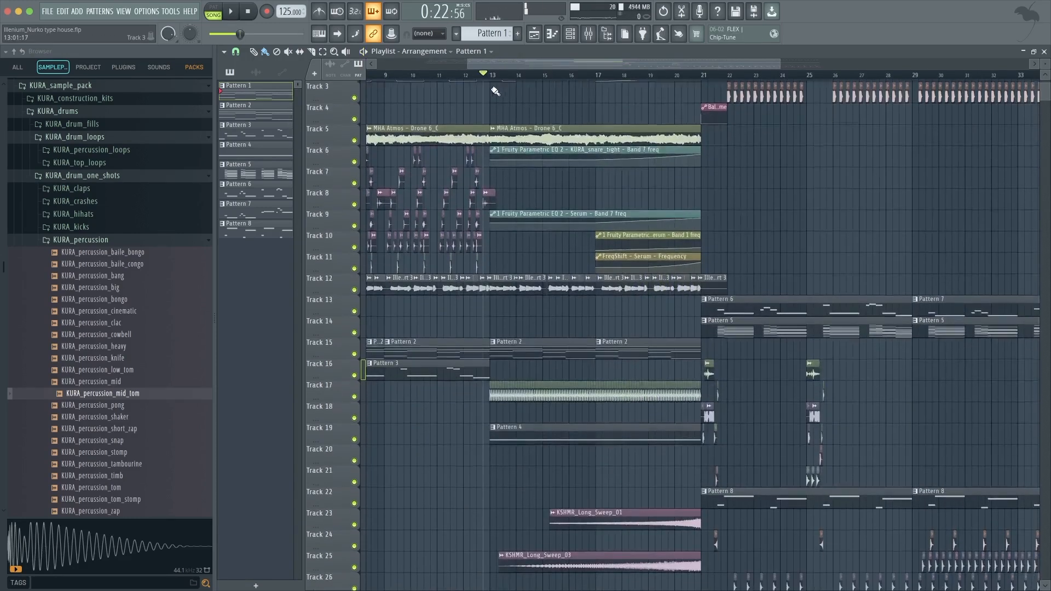
- Solo Track 17 together with the snare EQ automation on Track 6 and play them from bar 13
scroll(496, 89, "up", 2)
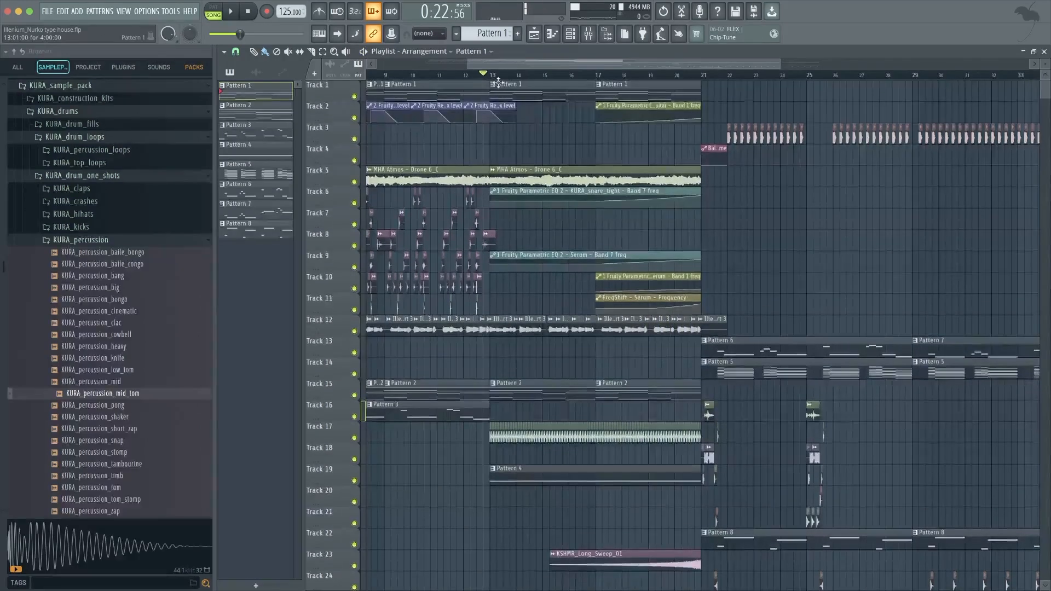
scroll(566, 136, "down", 2)
scroll(547, 153, "up", 2)
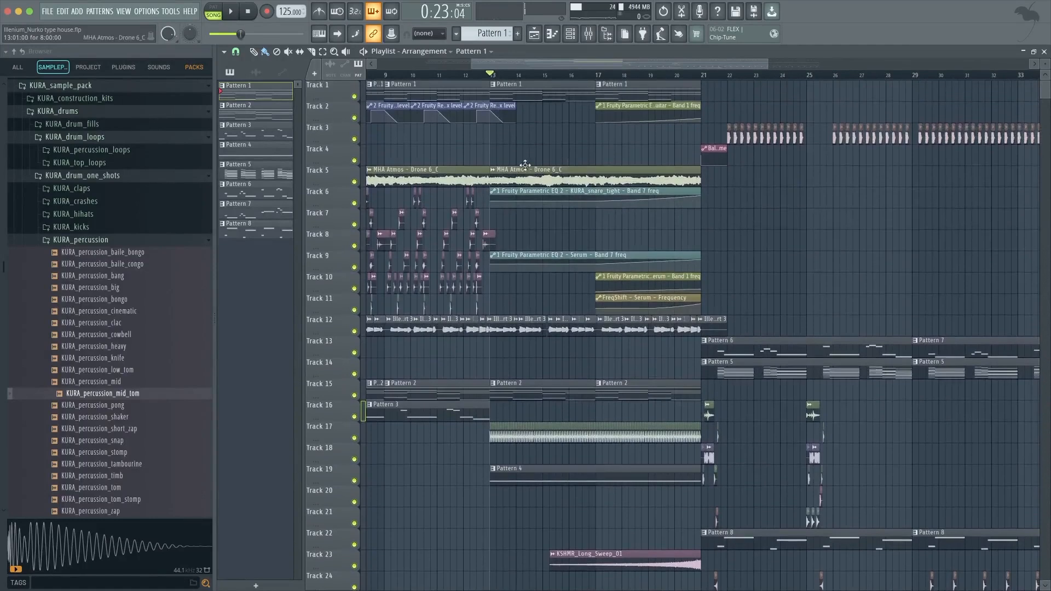
scroll(526, 164, "up", 1)
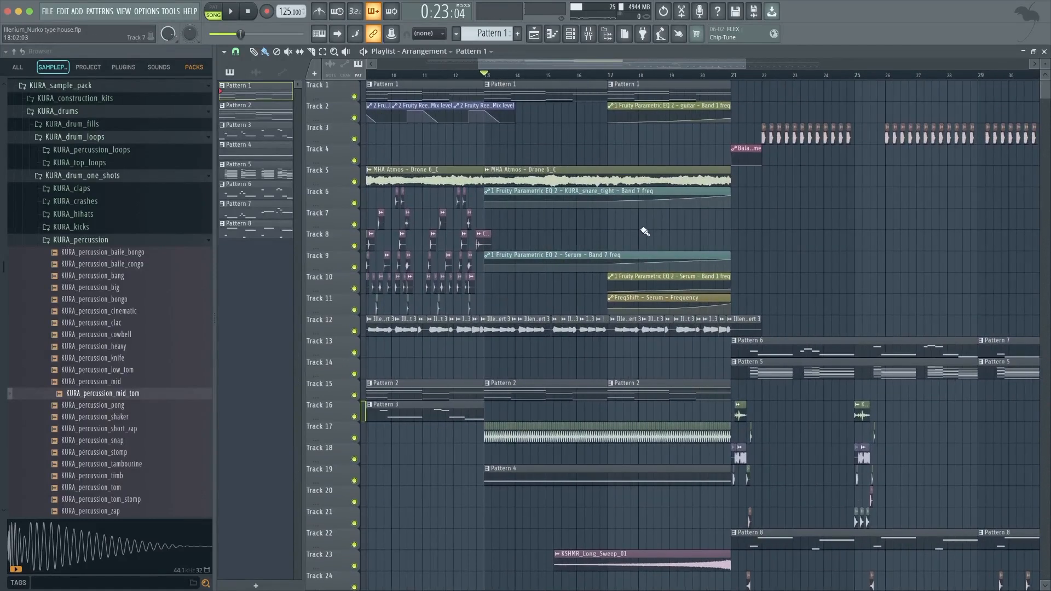
right_click(355, 439)
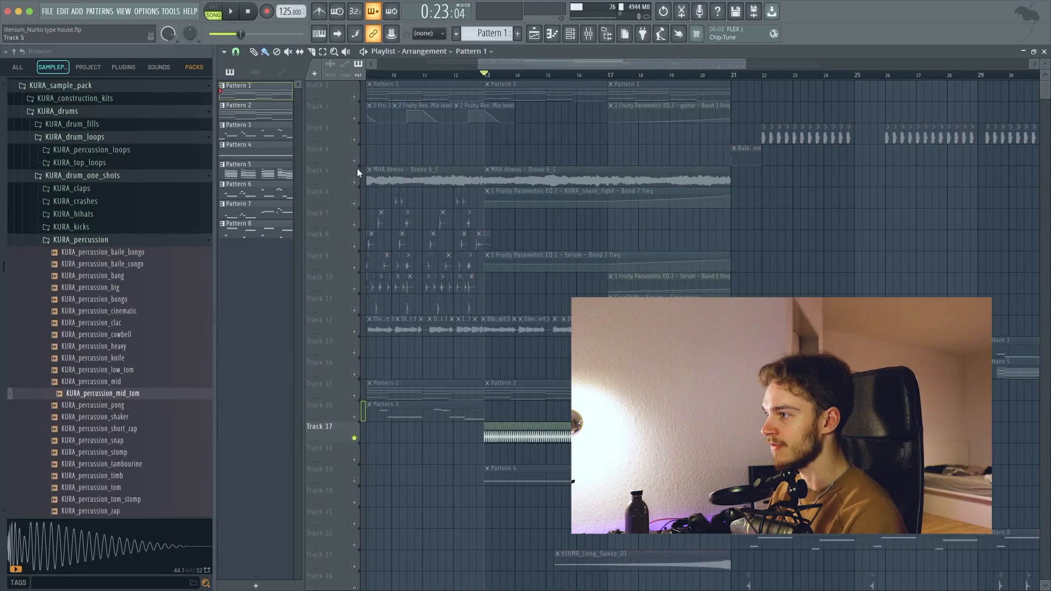
left_click(355, 203)
key("space")
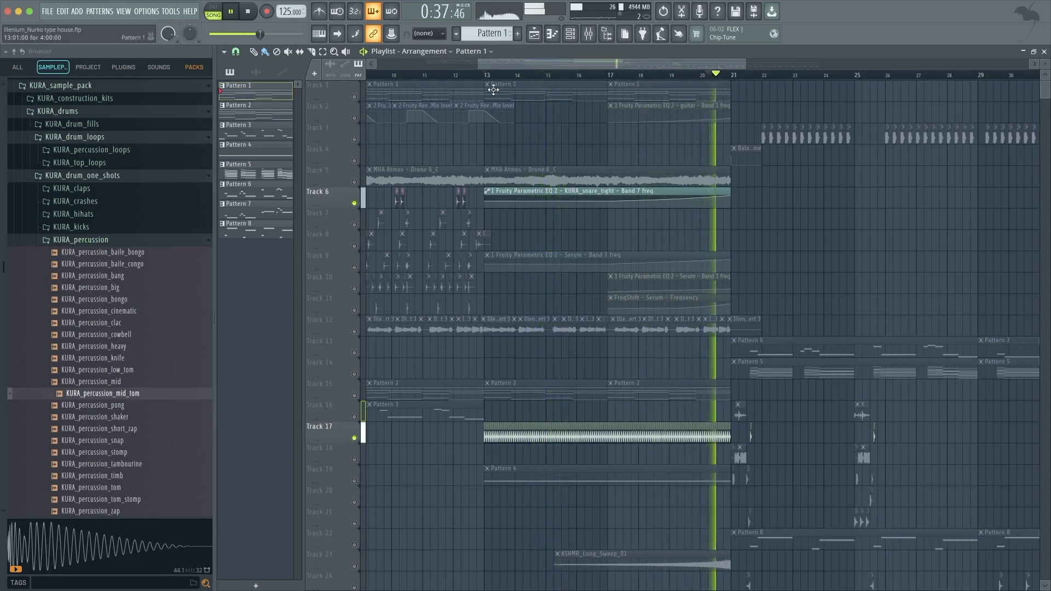
key("space")
- Solo Track 19 with the Serum automation on Tracks 9 to 11, play from bar 13, and move the playhead to bar 17
right_click(355, 267)
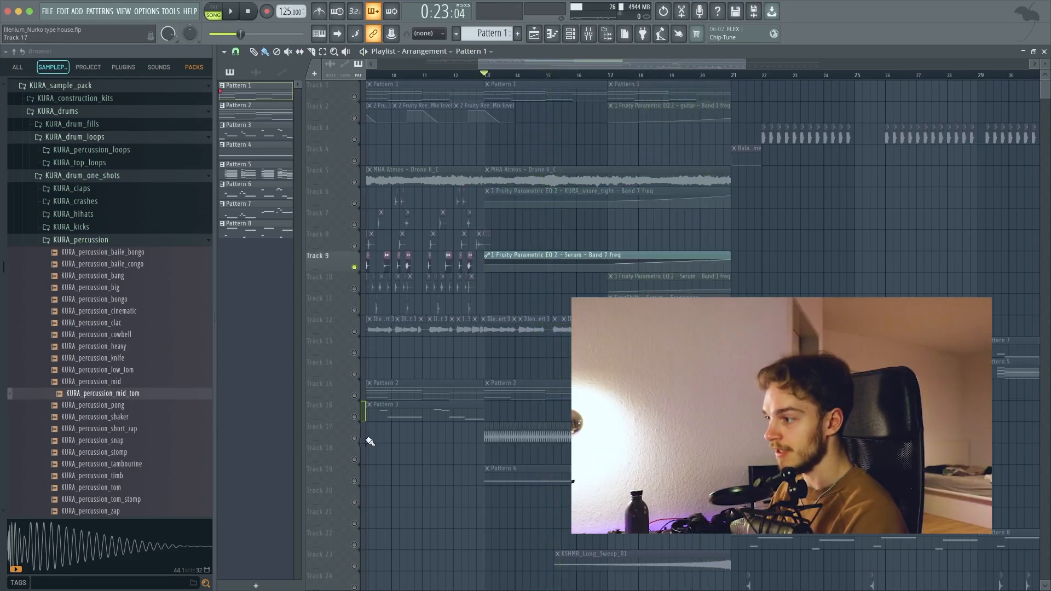
left_click(354, 481)
key("space")
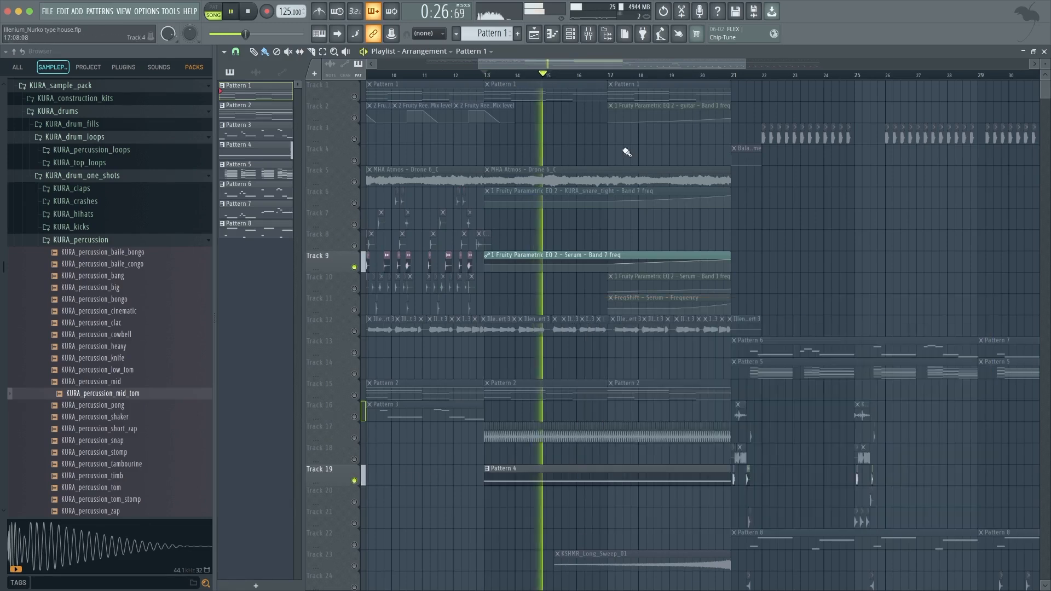
left_click(621, 75)
left_click(657, 75)
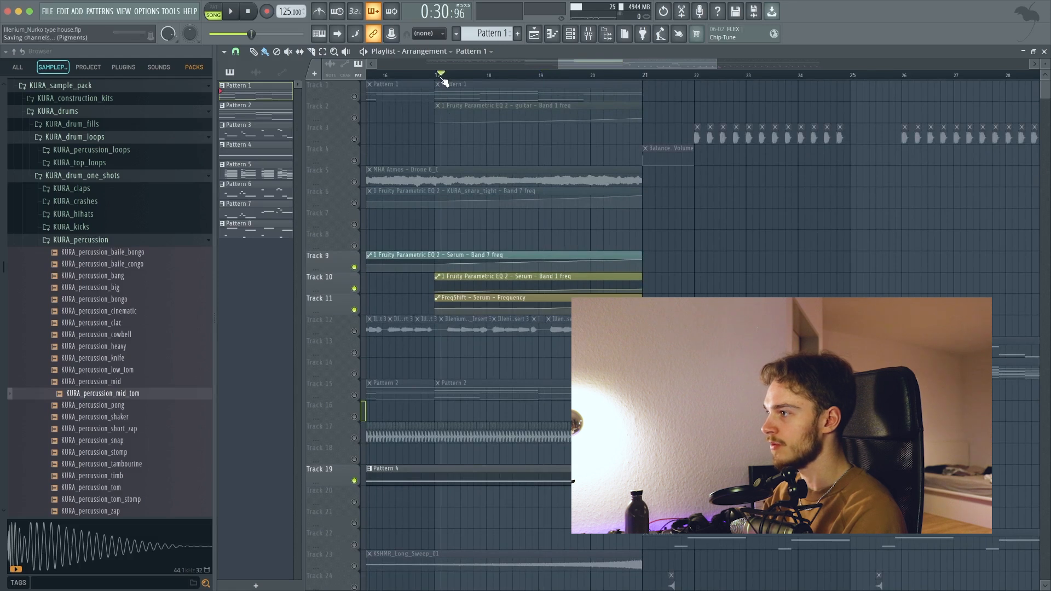
- Open the Frequency Shifter on the Serum mixer track and play the automated build from bar 17
key("F9")
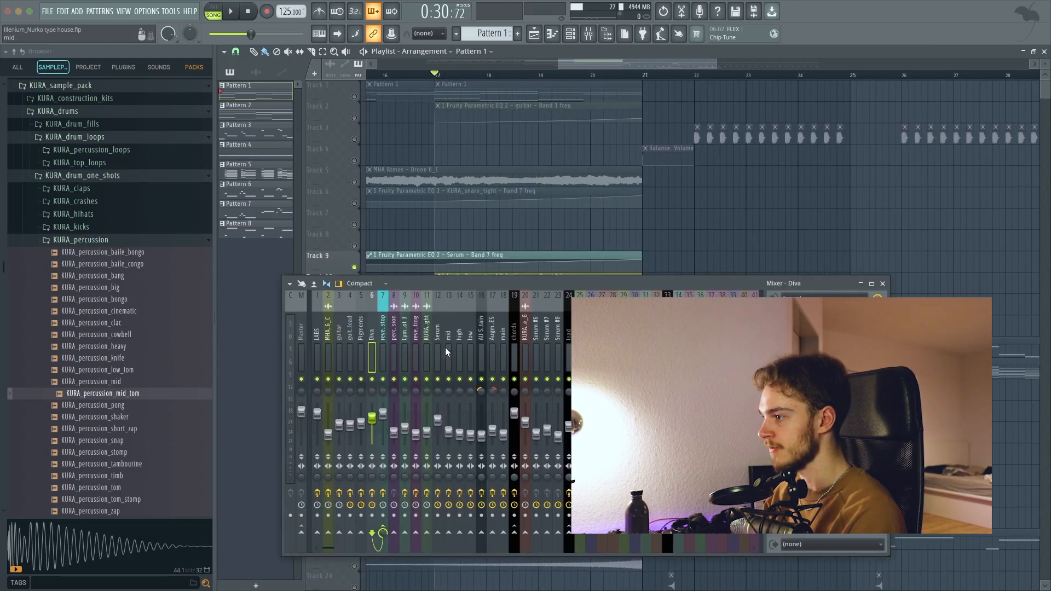
left_click(440, 342)
left_click_drag(257, 184, 258, 200)
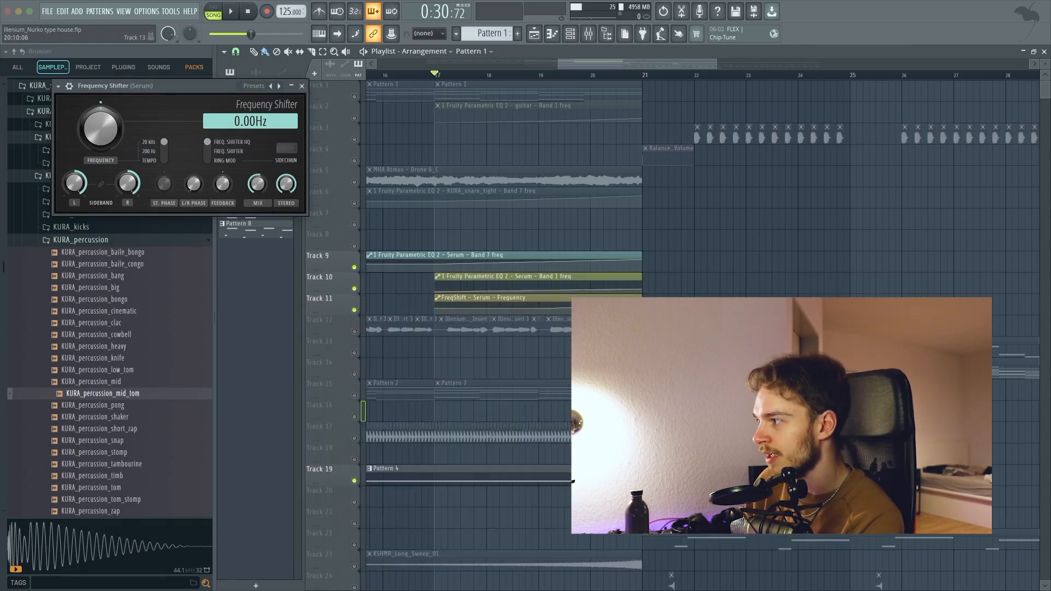
key("space")
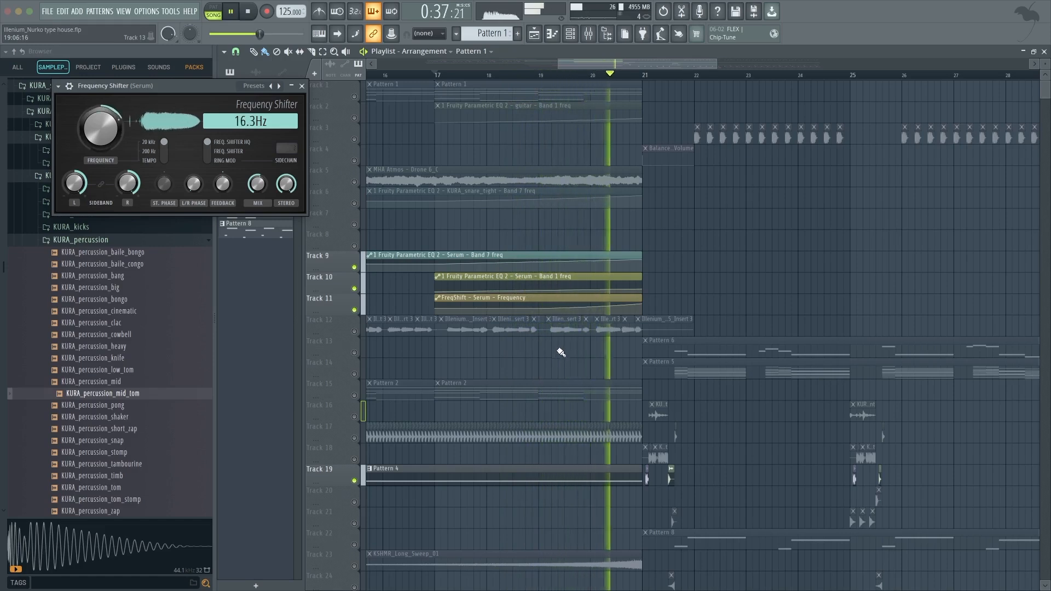
key("space")
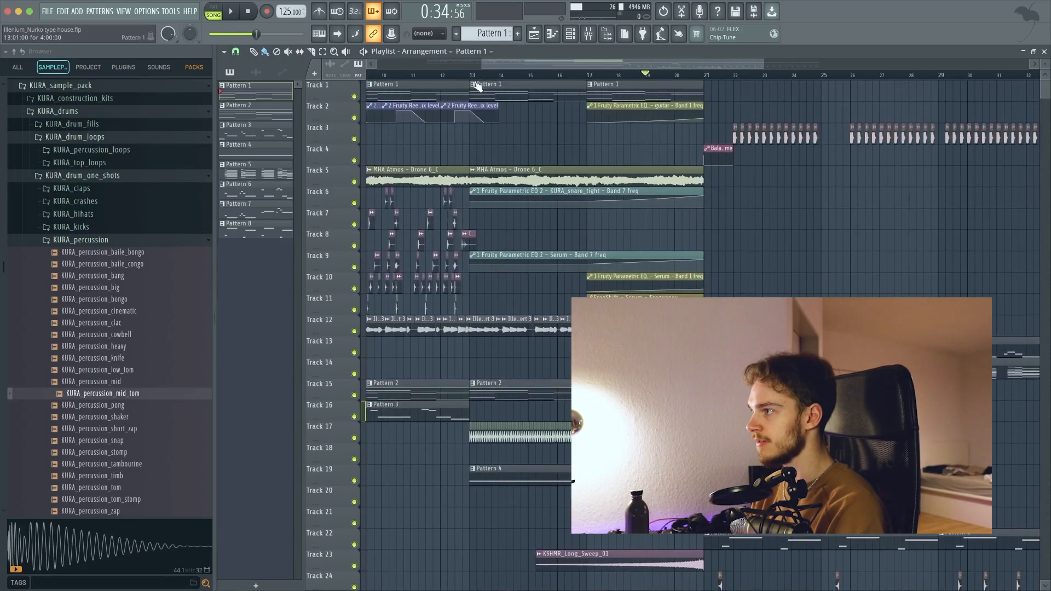
- Play bars 13 to 21 of the build-up with all tracks active
left_click(474, 82)
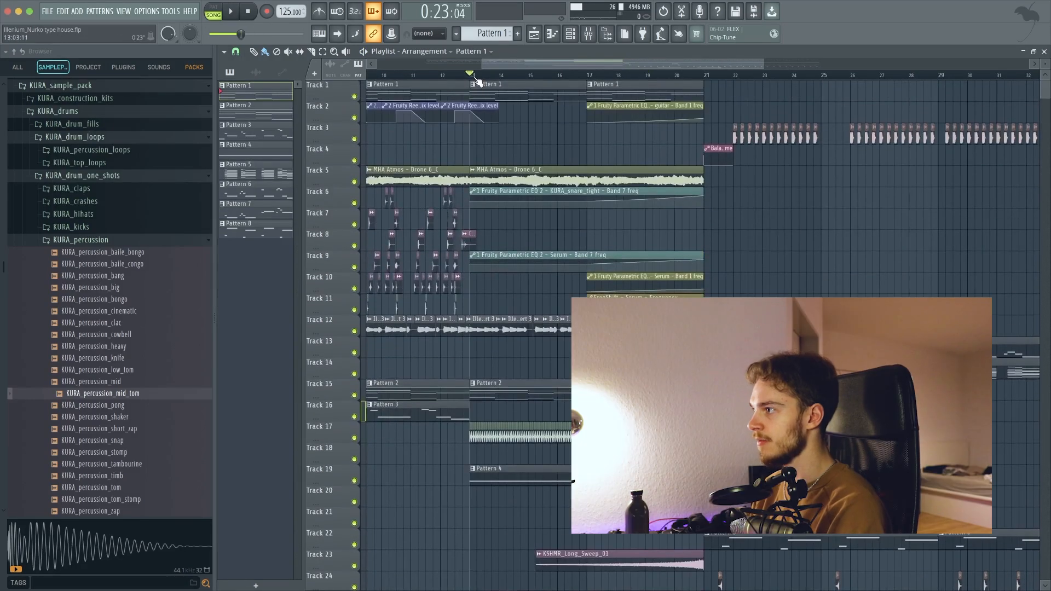
key("space")
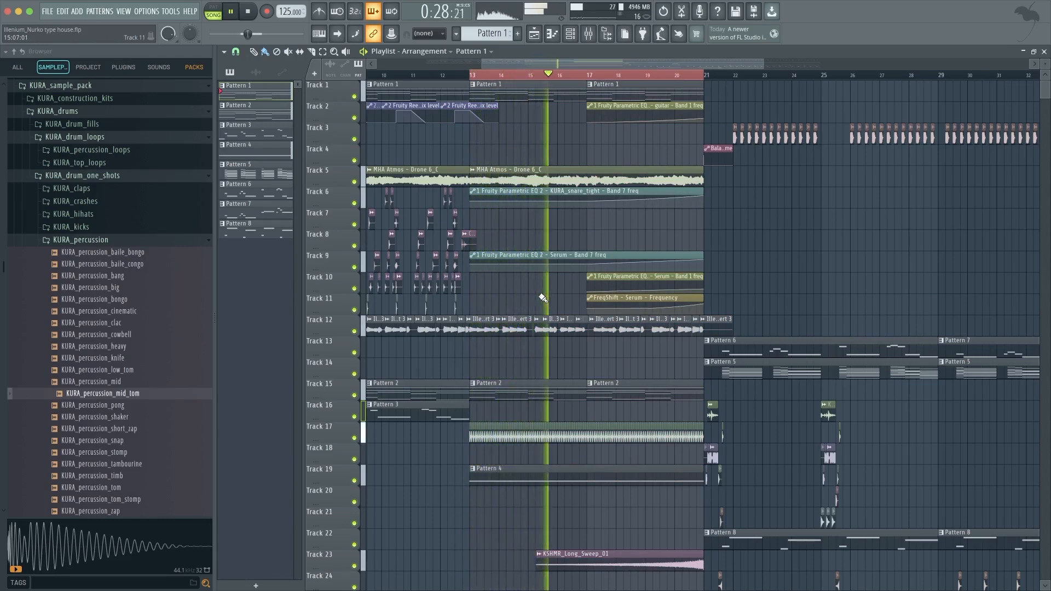
scroll(542, 298, "down", 1)
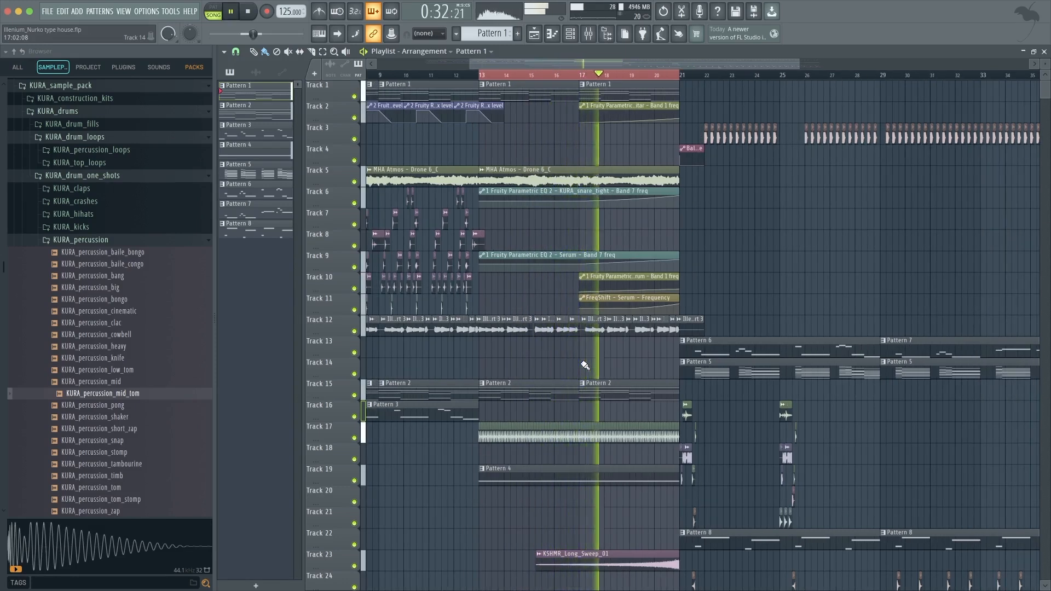
left_click_drag(538, 362, 390, 364)
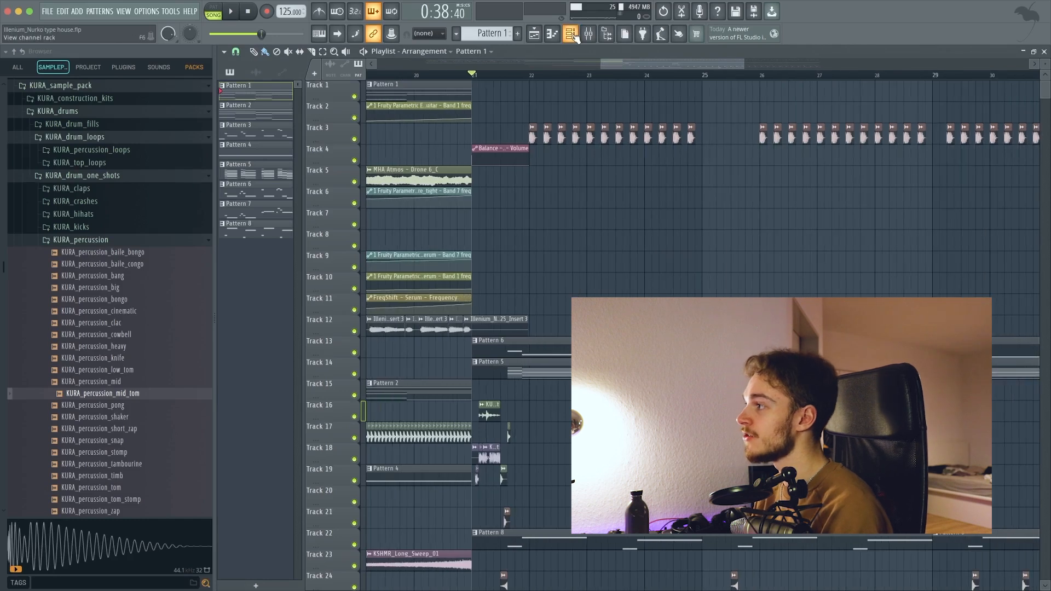
- Open the Channel rack for Pattern 5 and bring its stacked chord channels into view
left_click(572, 35)
left_click(411, 97)
scroll(482, 268, "down", 20)
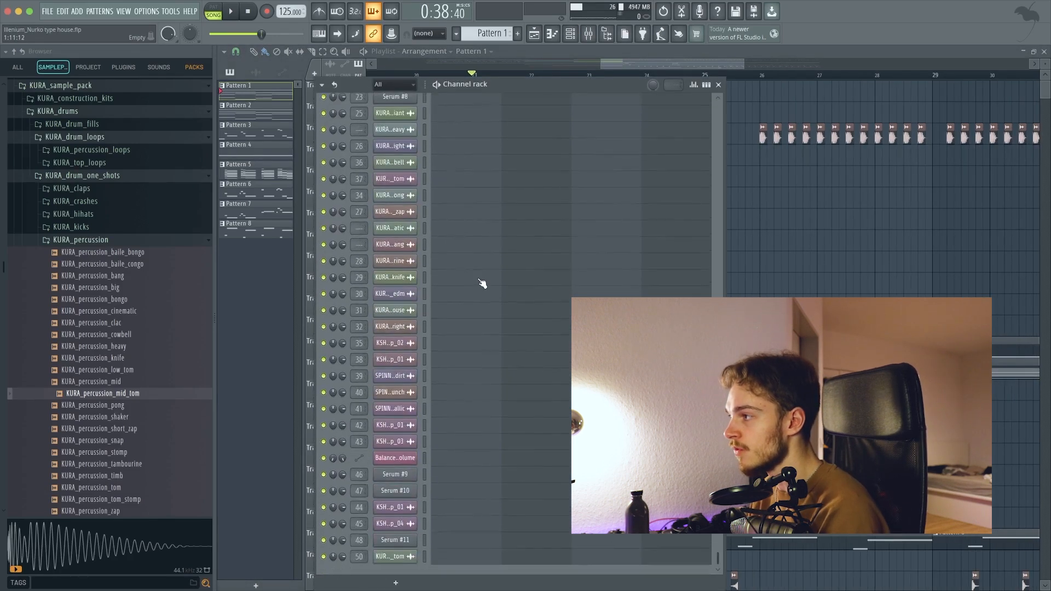
key("F6")
left_click(571, 35)
scroll(568, 328, "up", 20)
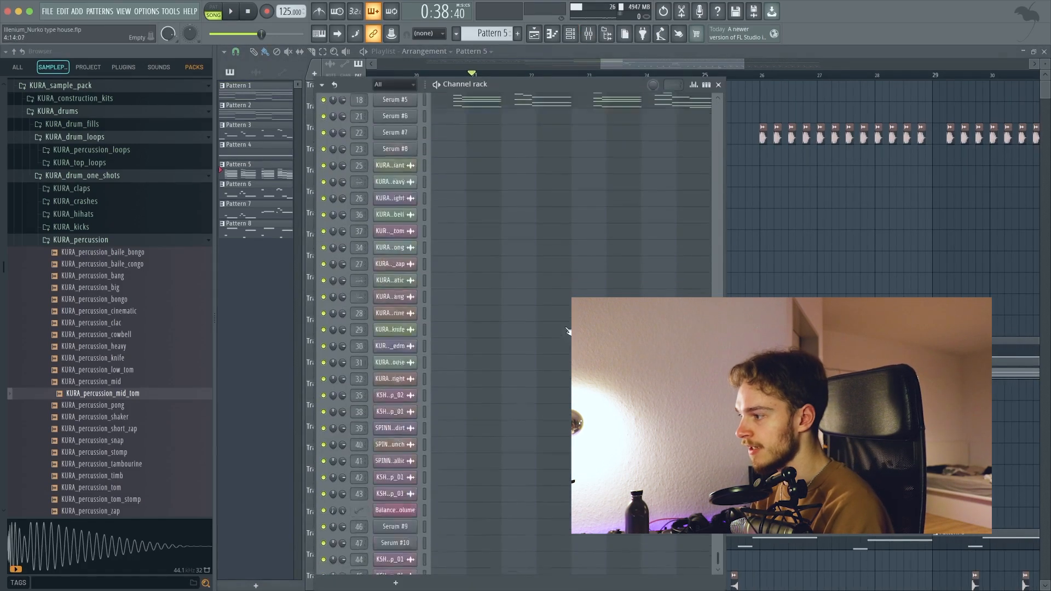
left_click(425, 423)
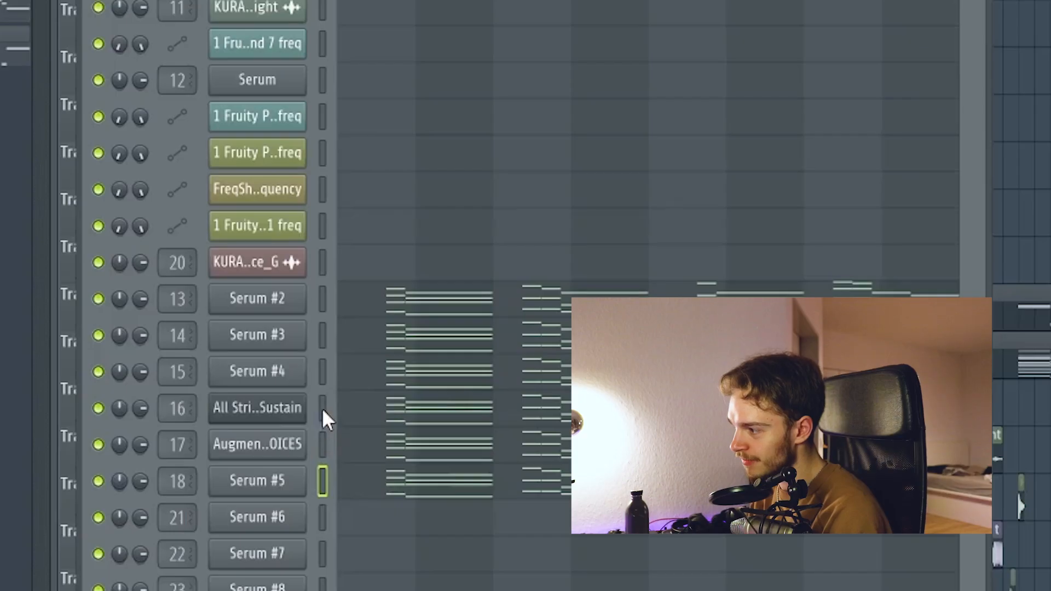
- Open the Augmented VOICES chord layer, and review the FX and main oscillator settings of Serum #2
left_click(323, 406)
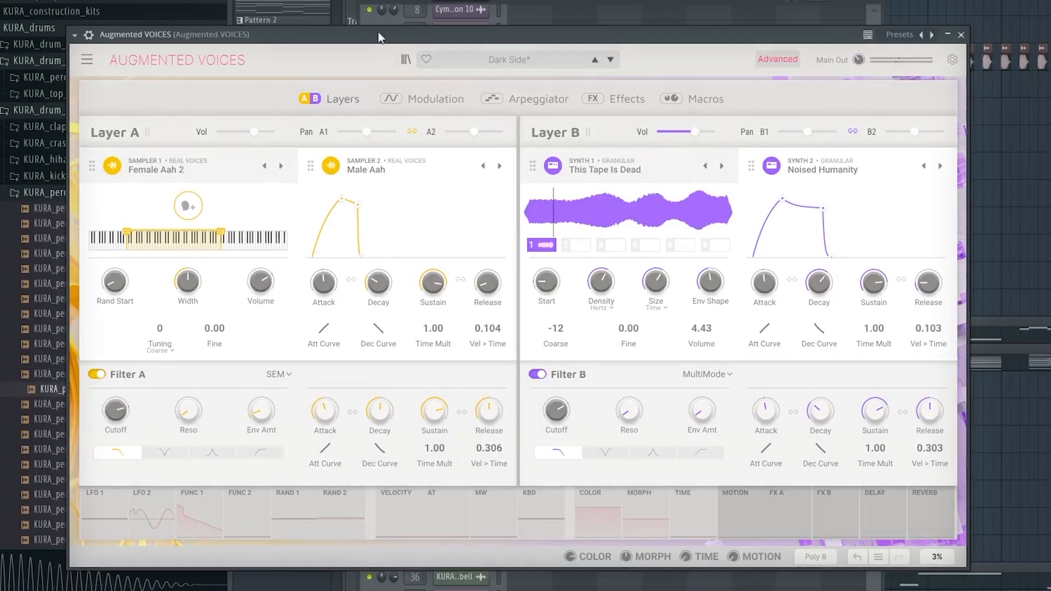
left_click_drag(379, 36, 360, 30)
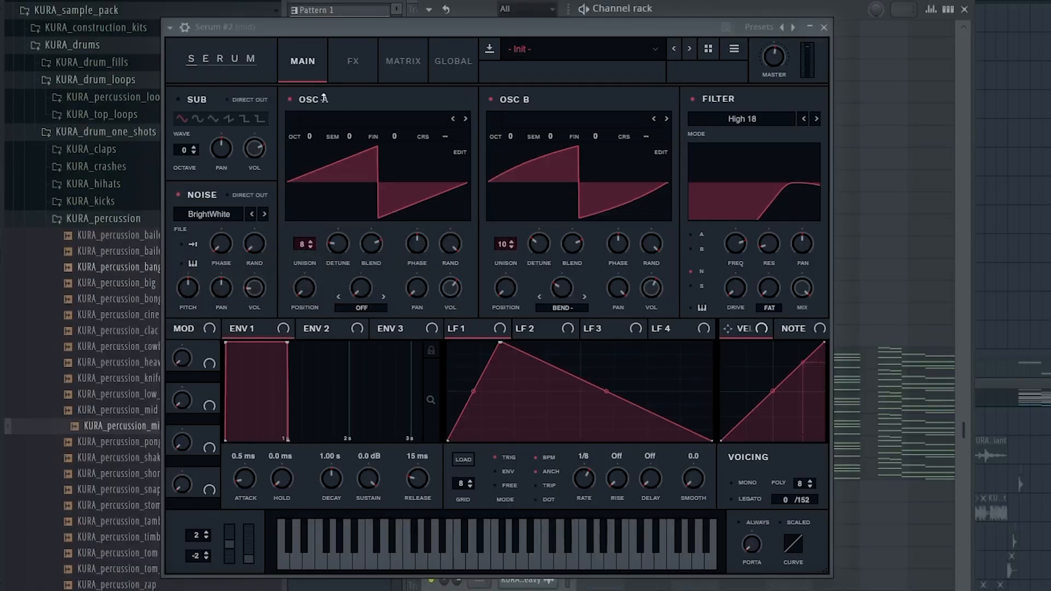
left_click(353, 61)
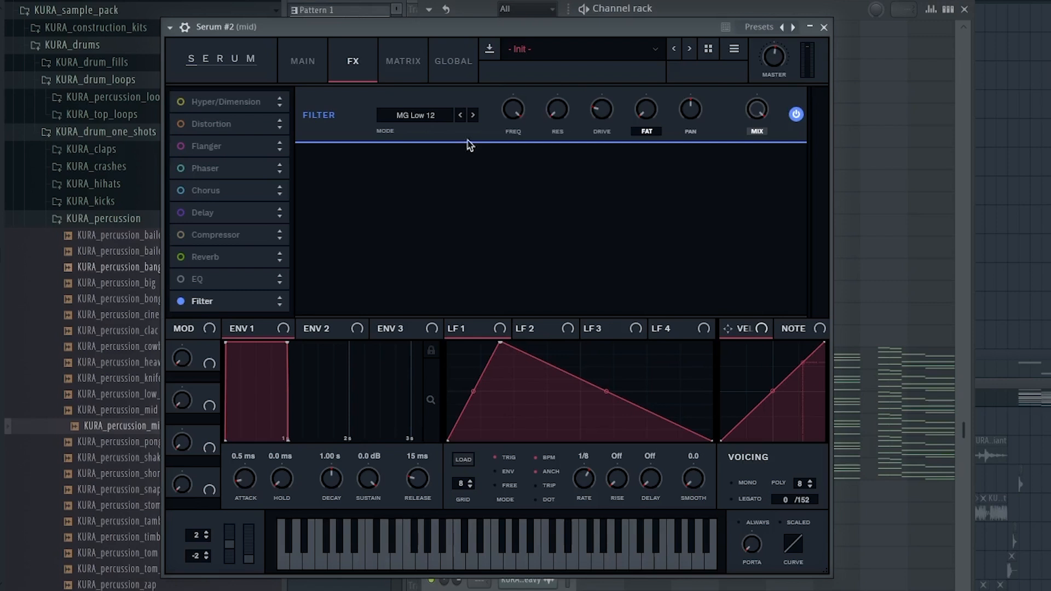
left_click(303, 61)
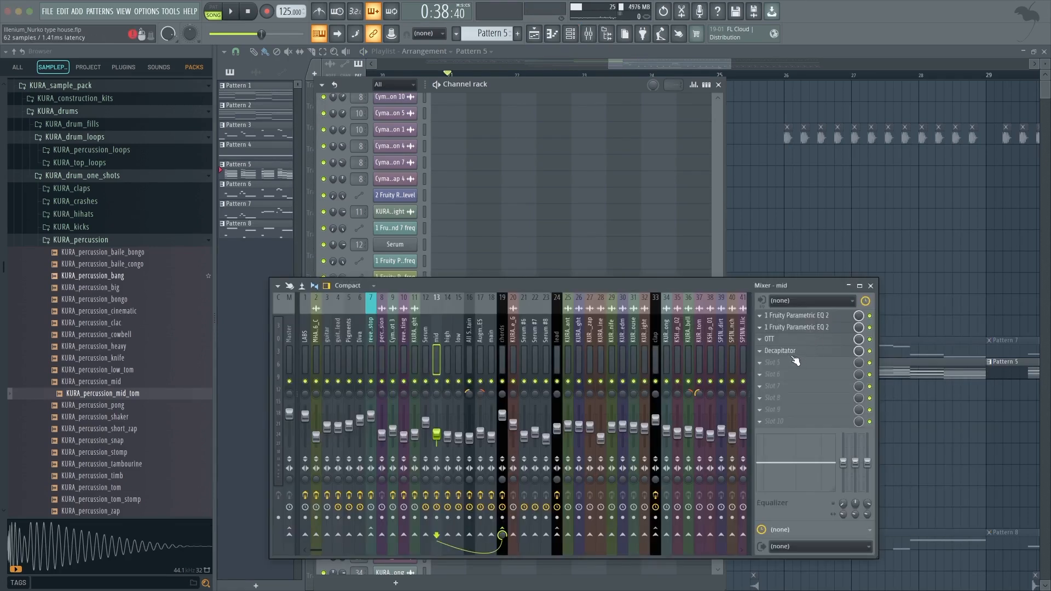
- Examine the effects on the mid mixer track, including both Fruity Parametric EQ 2 instances and Decapitator
left_click(796, 316)
left_click(797, 316)
left_click(795, 327)
left_click(795, 328)
left_click(795, 327)
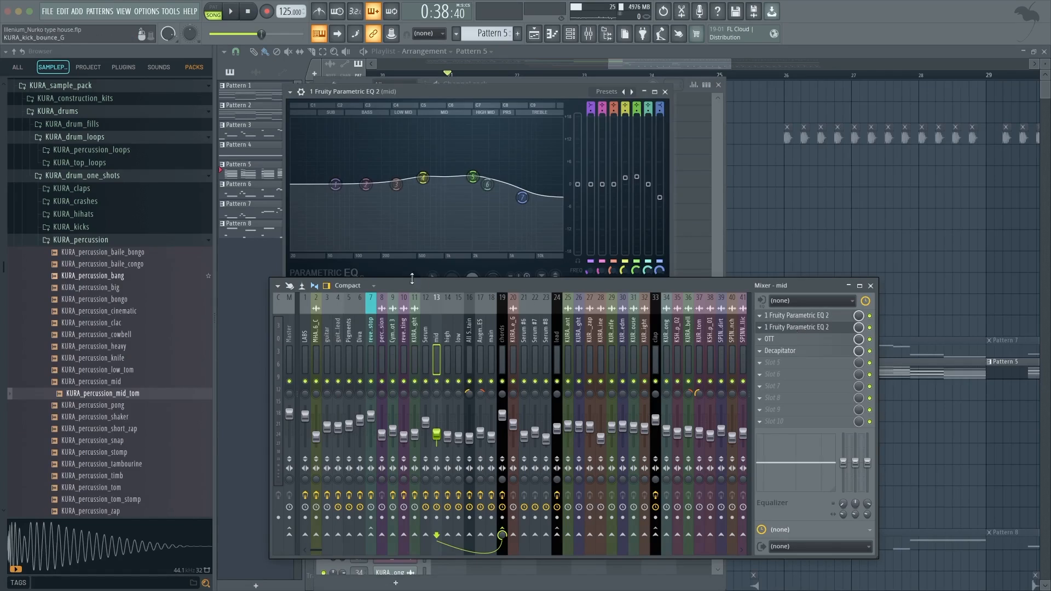
left_click(787, 325)
left_click(784, 318)
left_click(784, 349)
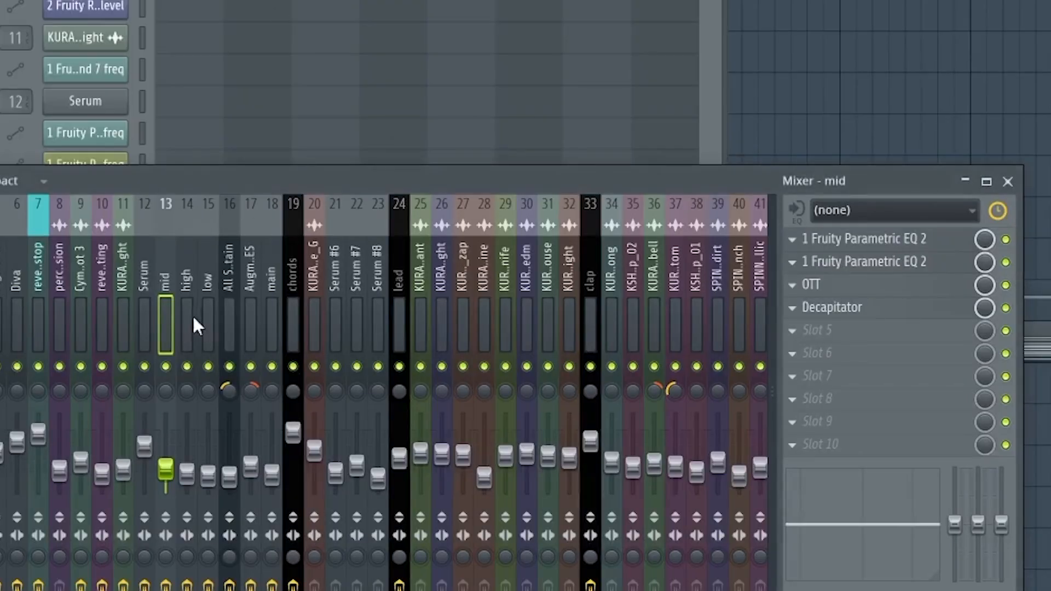
- Check the effect chains of the mixer tracks neighbouring mid, including high, and close the mixer
left_click(182, 323)
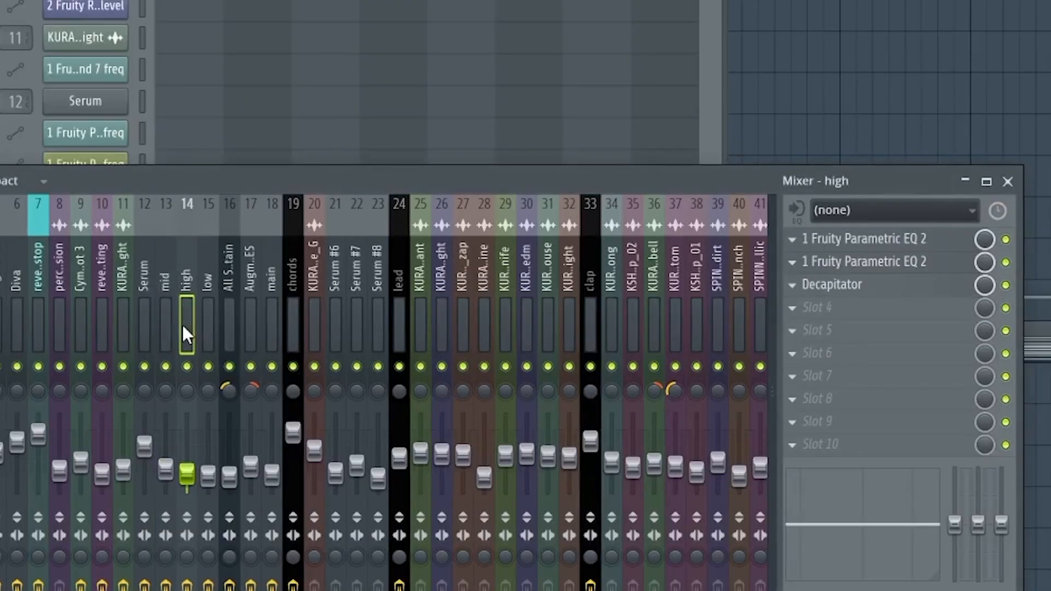
left_click(199, 316)
left_click_drag(199, 314, 164, 314)
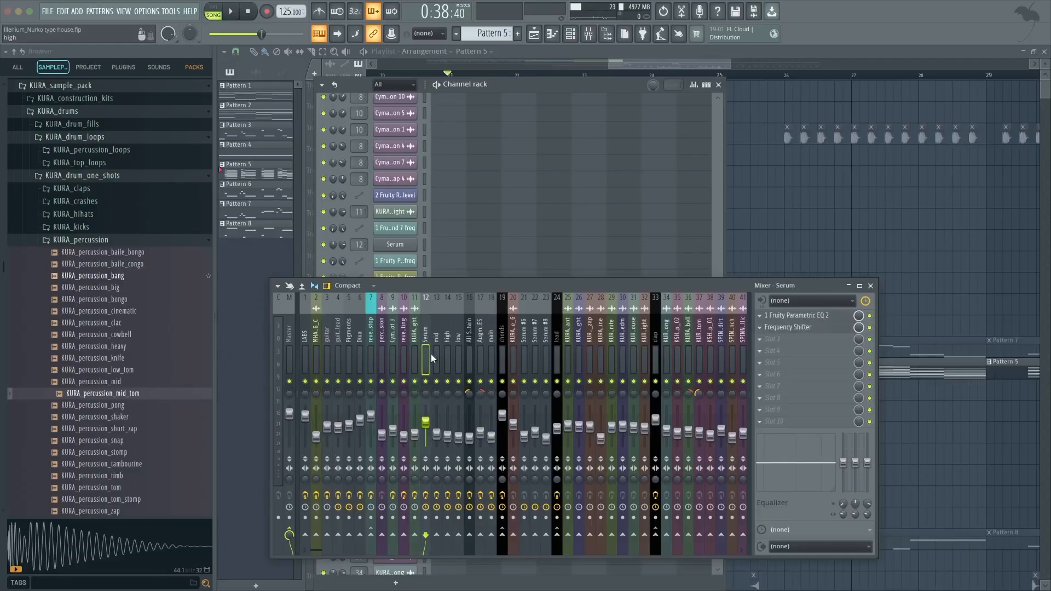
key("F9")
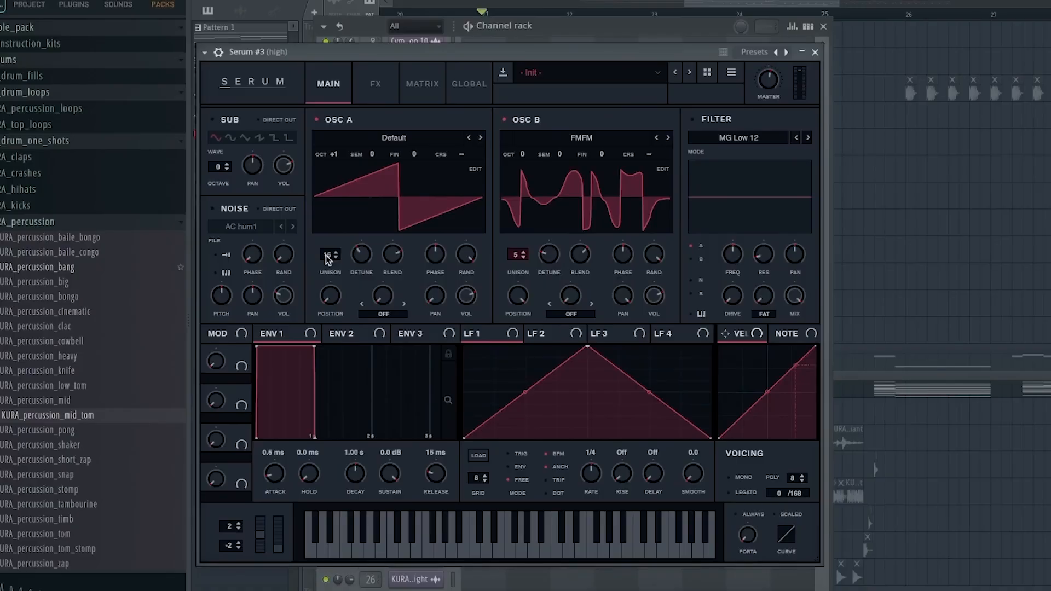
- Review the oscillator settings of the Serum #3 high layer and the Serum #4 low layer
left_click_drag(327, 257, 327, 159)
left_click_drag(460, 57, 459, 57)
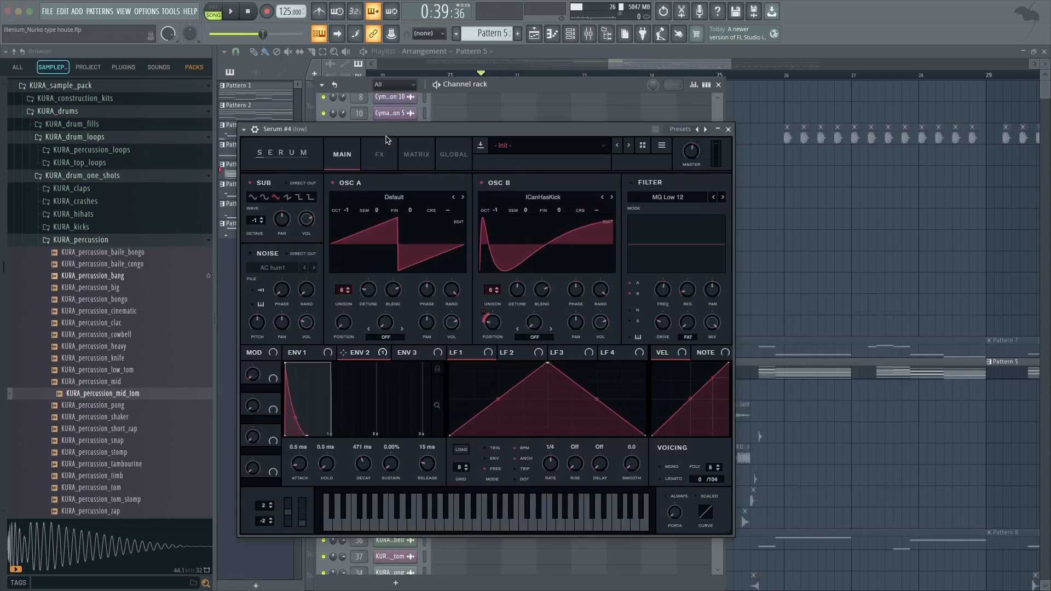
left_click_drag(388, 126, 381, 121)
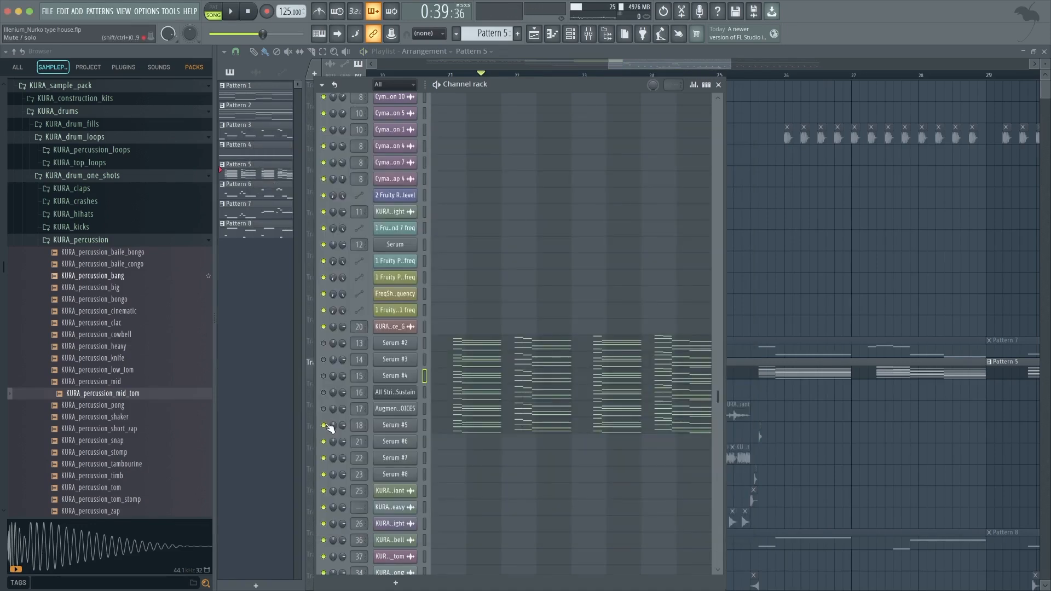
- Open the Serum #5 main layer, review its FX and oscillator settings, and close the synth
left_click(383, 425)
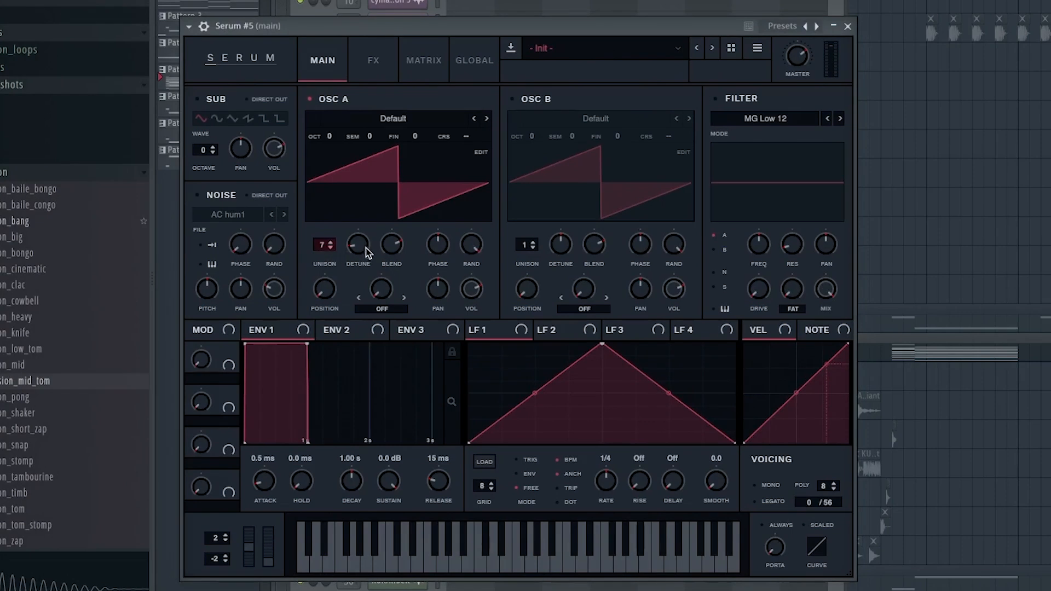
left_click(375, 60)
left_click(326, 61)
left_click(855, 32)
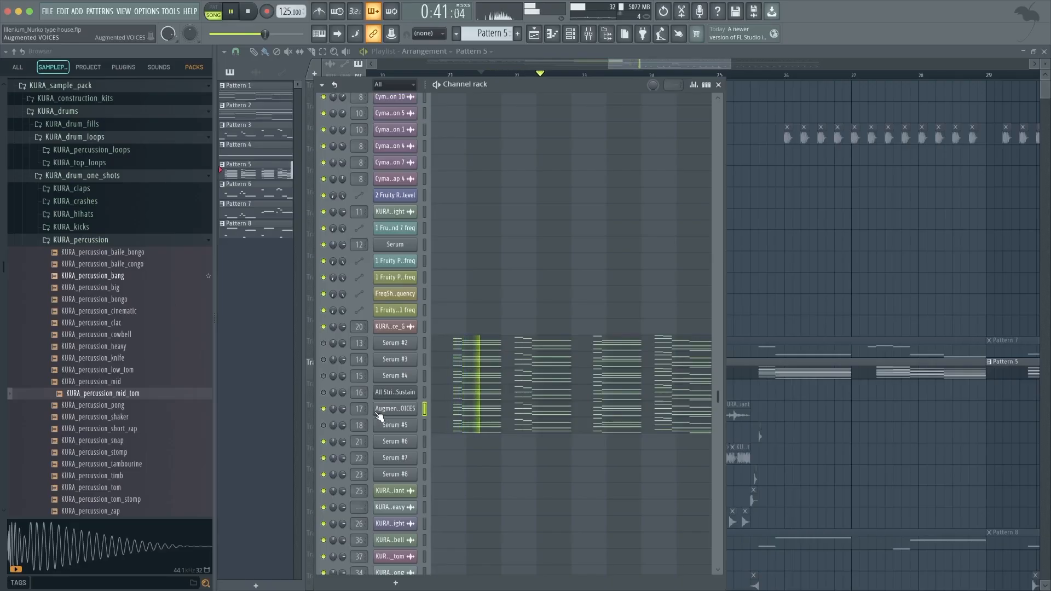
- Stop playback of the Augmented VOICES layer and examine OTT on the chords mixer track
key("space")
key("F9")
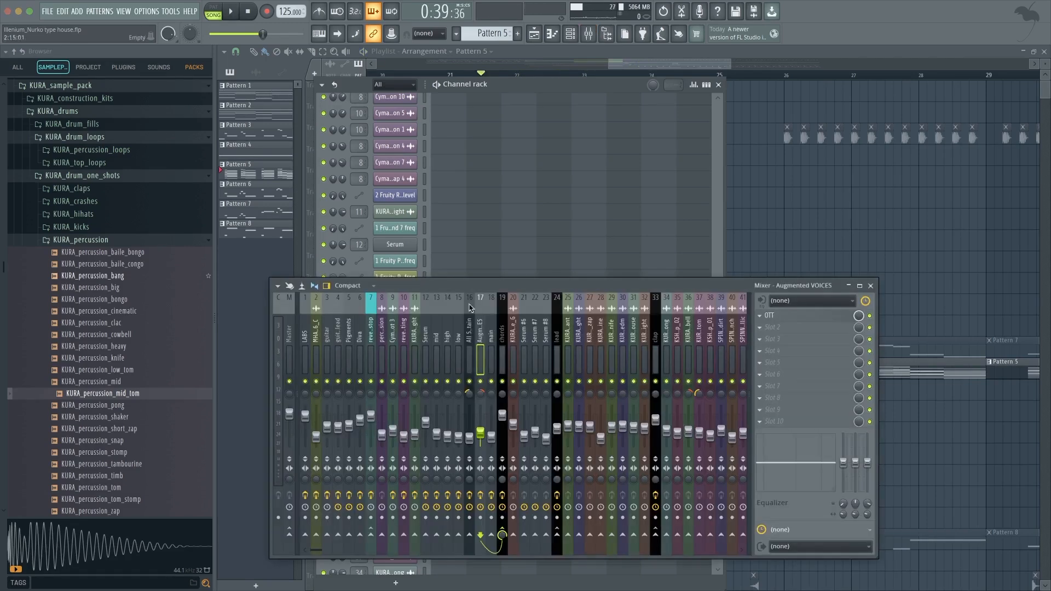
left_click_drag(459, 264, 488, 264)
left_click(502, 355)
left_click(769, 295)
left_click(768, 295)
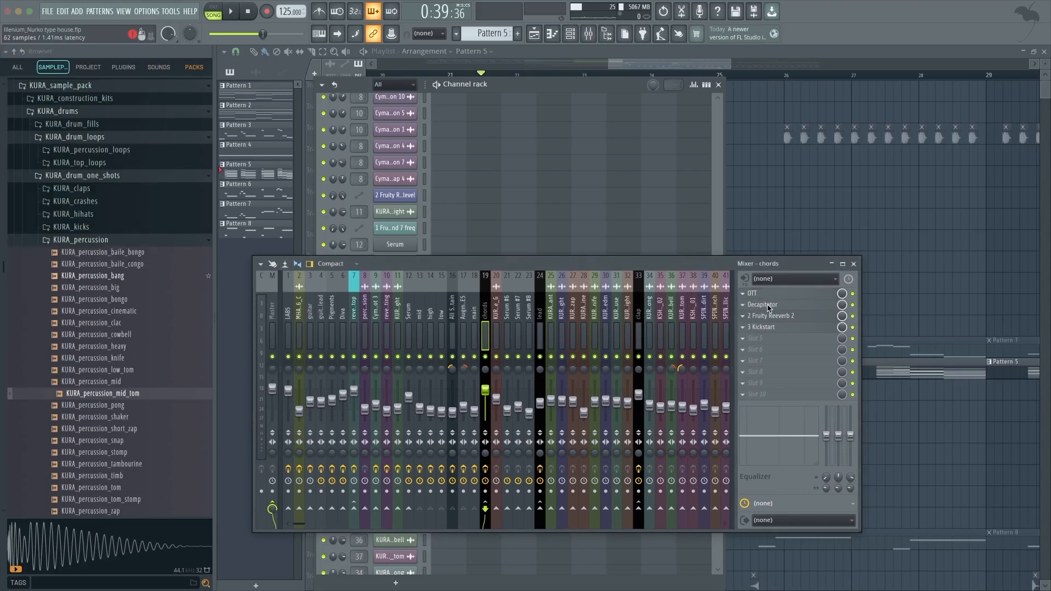
- Examine Decapitator, Fruity Reeverb 2 and Kickstart on the chords mixer track
left_click(768, 305)
left_click(767, 306)
left_click(759, 317)
left_click(780, 318)
left_click(776, 328)
left_click(803, 330)
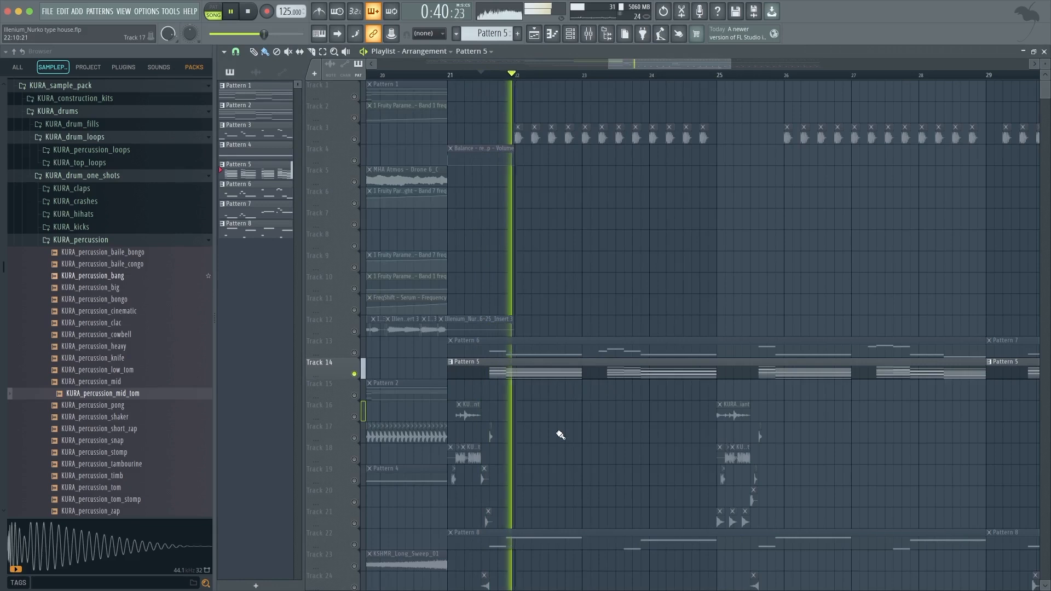
- Play the soloed Pattern 5 chords on Track 14 from bar 21, and bring up the Serum #2 synth
scroll(696, 438, "up", 1)
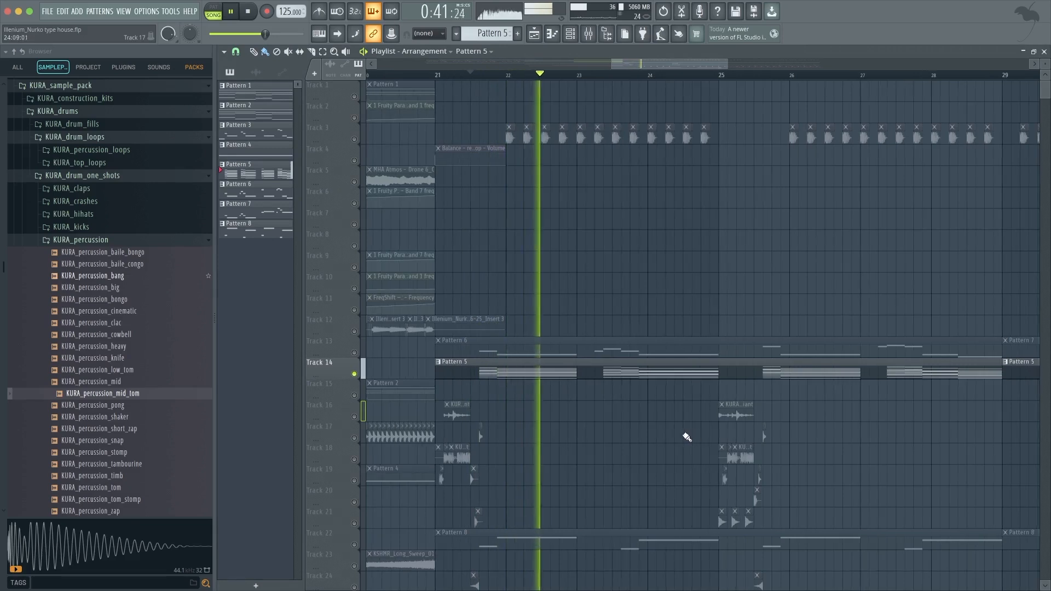
scroll(684, 437, "up", 1)
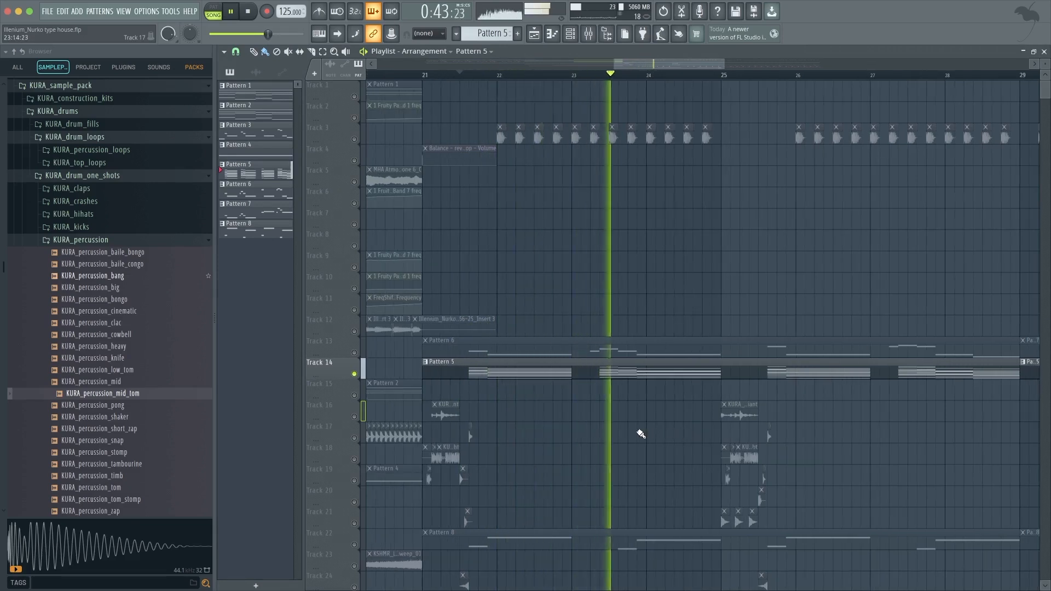
scroll(636, 433, "down", 1)
left_click_drag(635, 432, 509, 423)
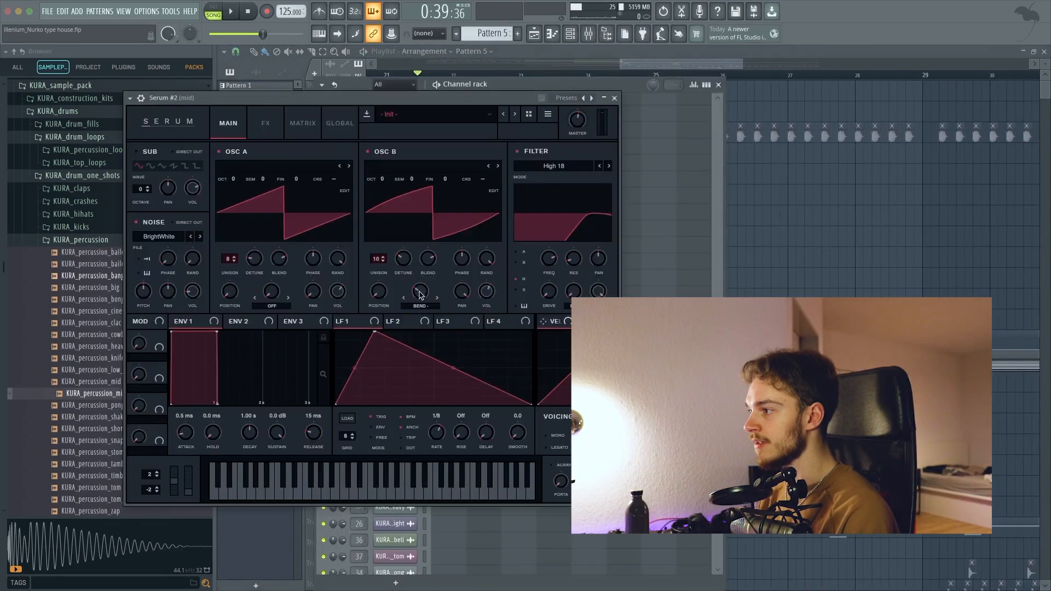
left_click_drag(336, 103, 416, 104)
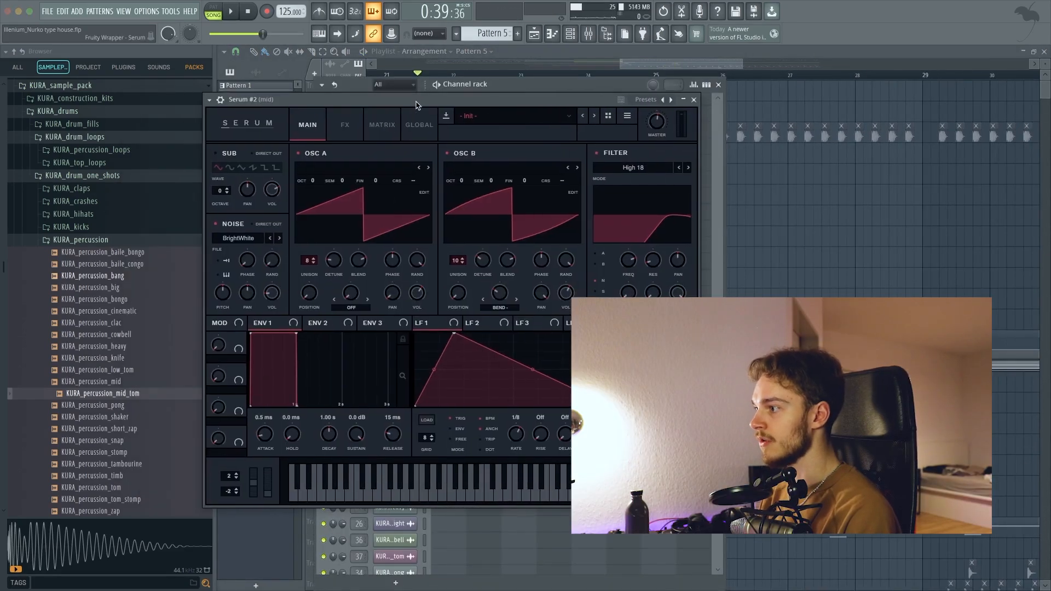